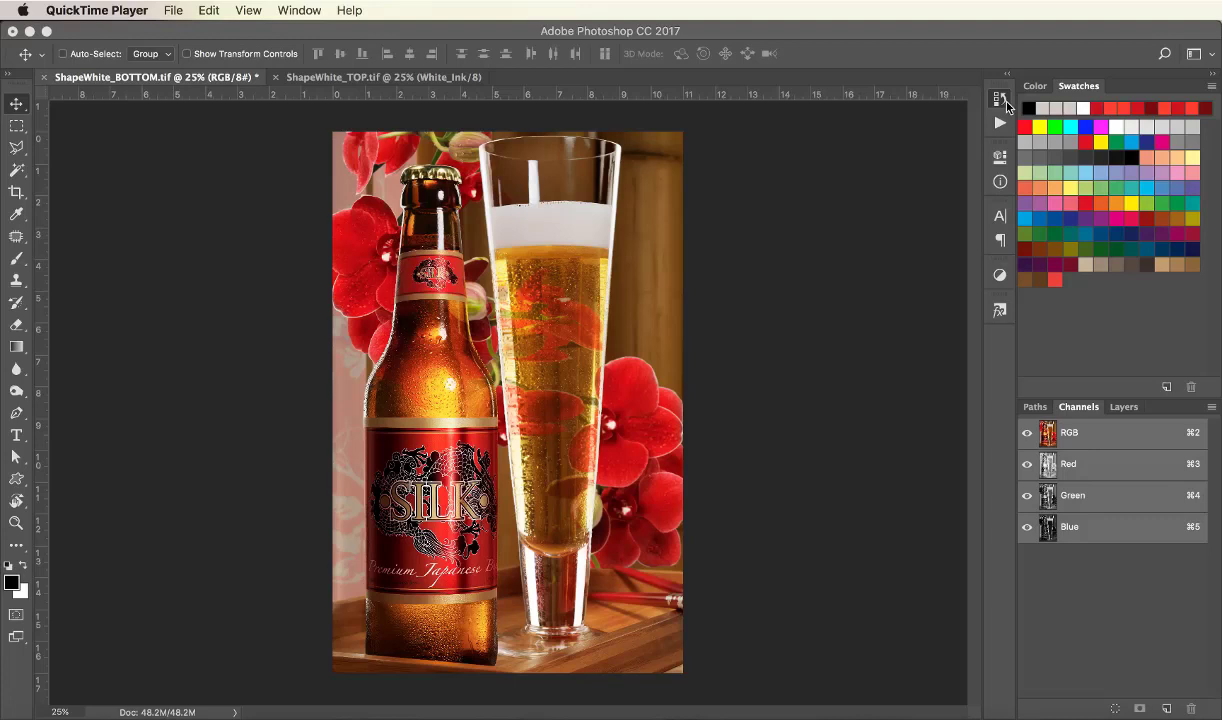
# - Show the History panel and add a 50%-solidity spot channel named White_Ink from the Channels menu
pyautogui.click(1002, 100)
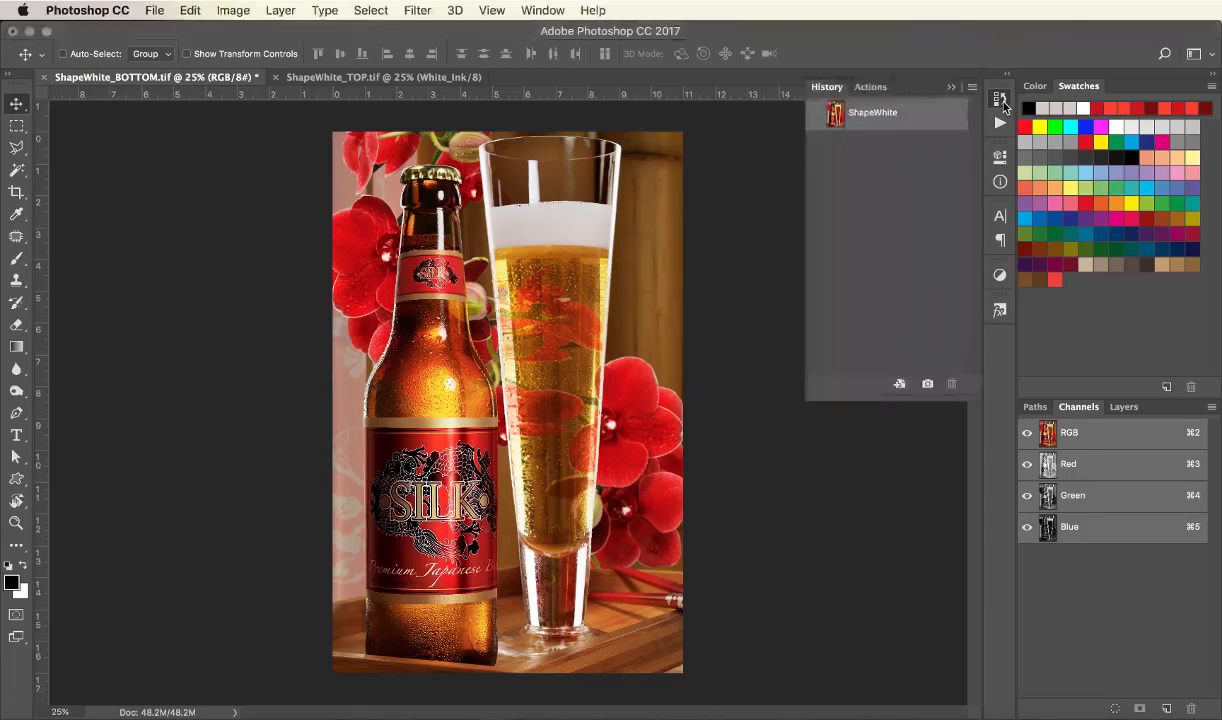
pyautogui.click(1211, 409)
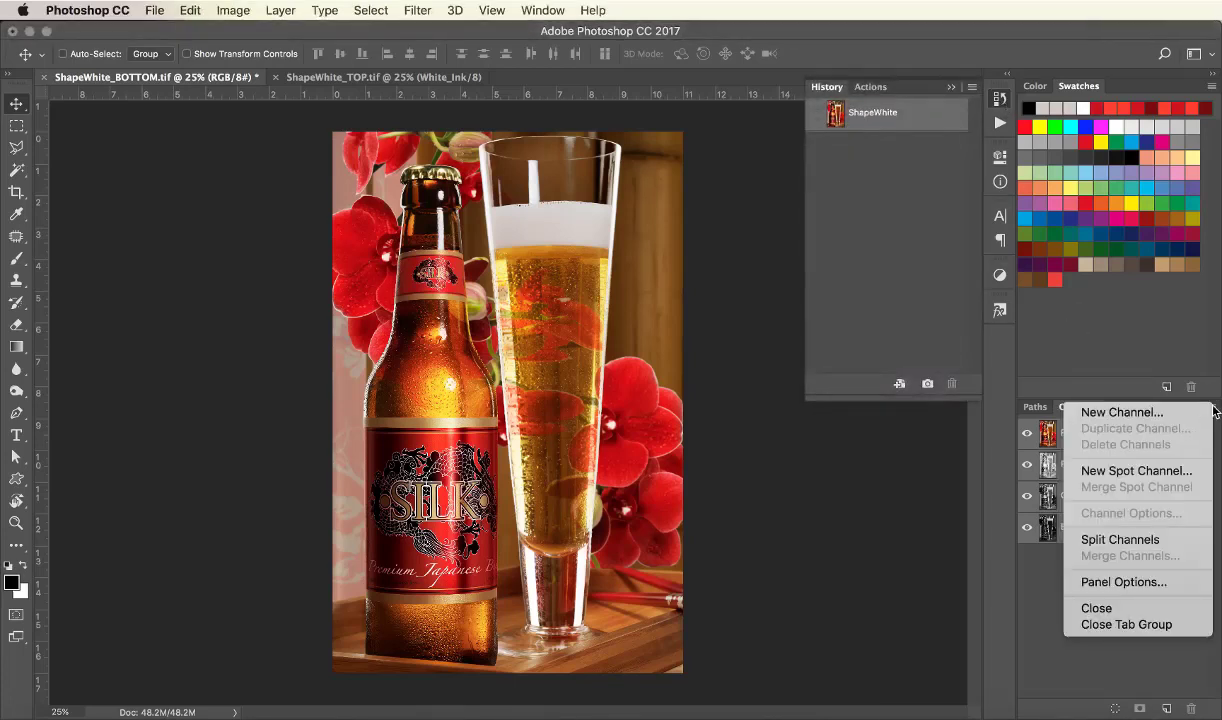
pyautogui.click(1165, 472)
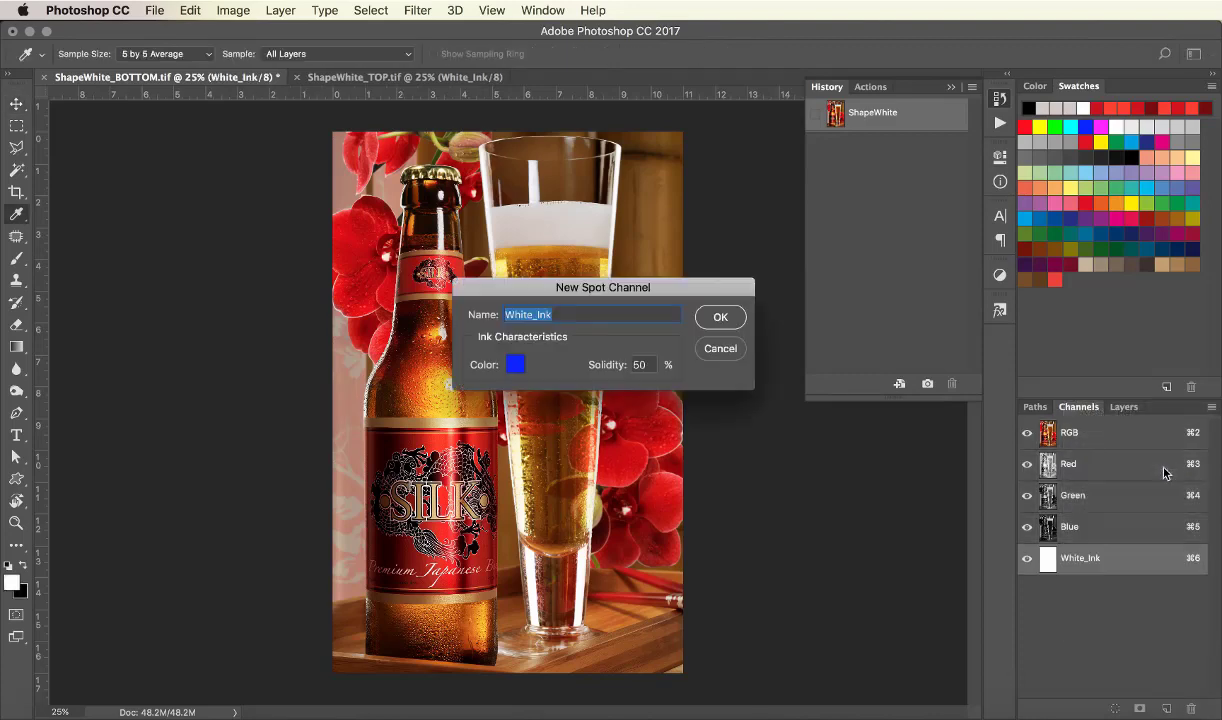
pyautogui.click(720, 317)
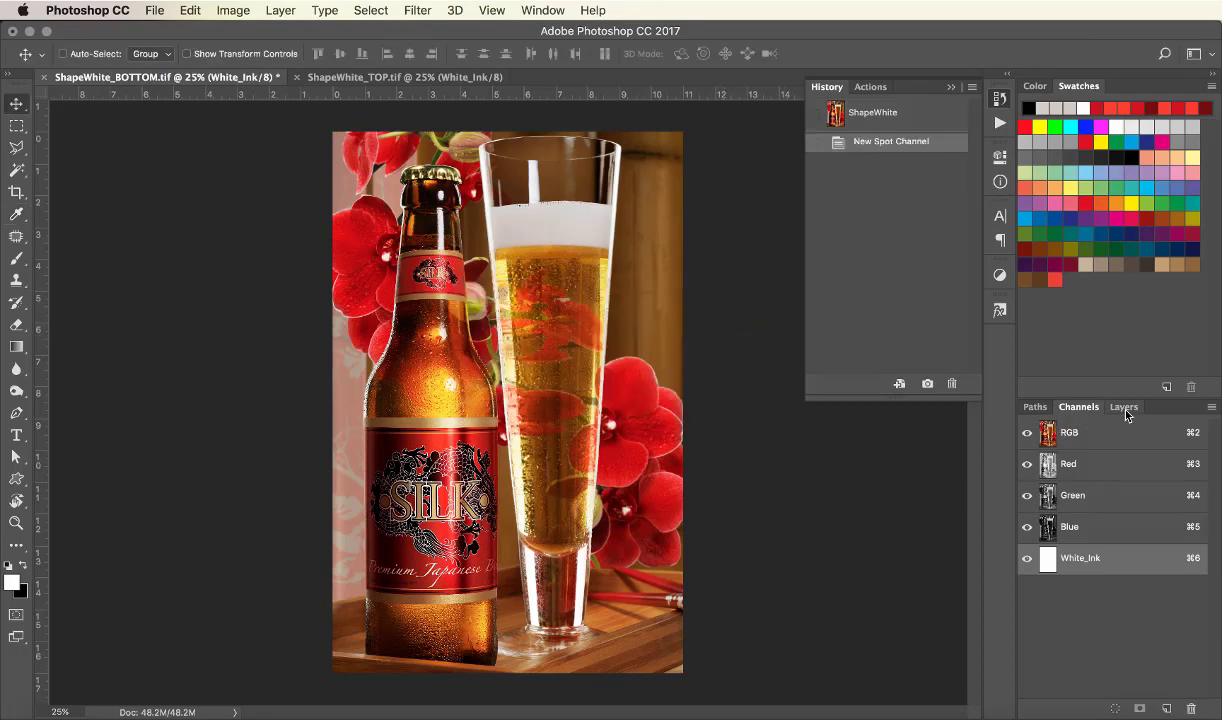
# - Load the Bottle & Glass path as a selection from the Paths panel
pyautogui.click(1038, 408)
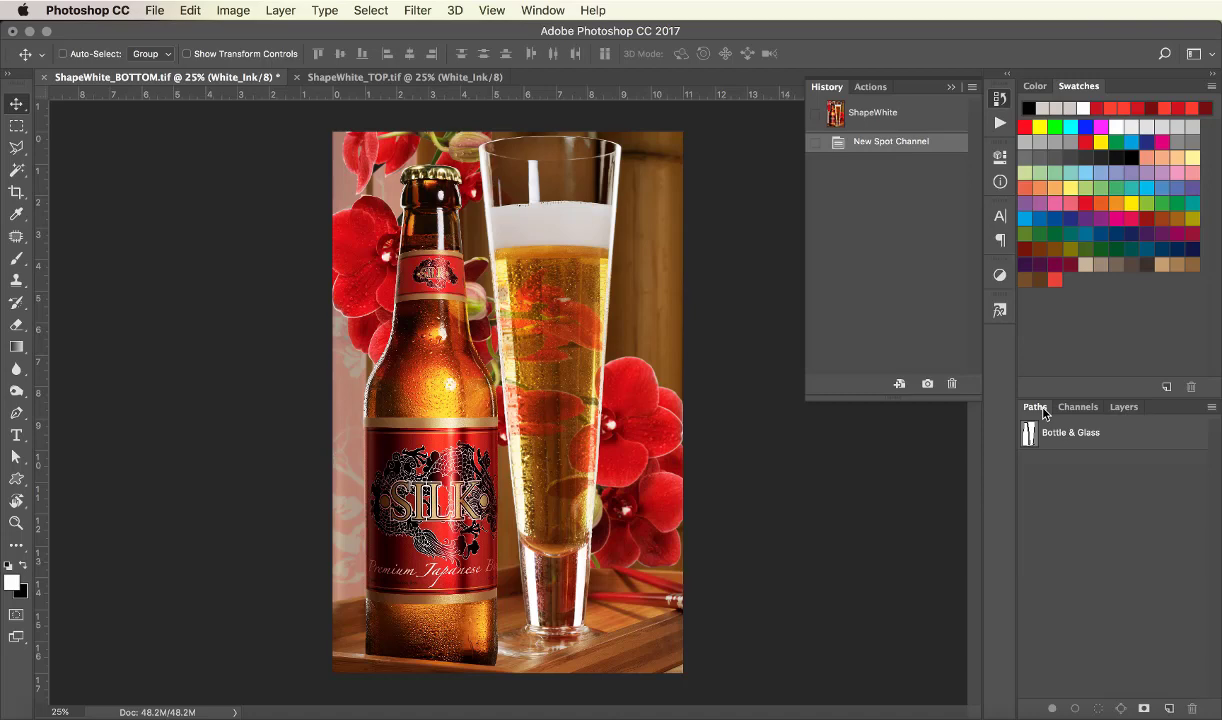
pyautogui.click(1029, 436)
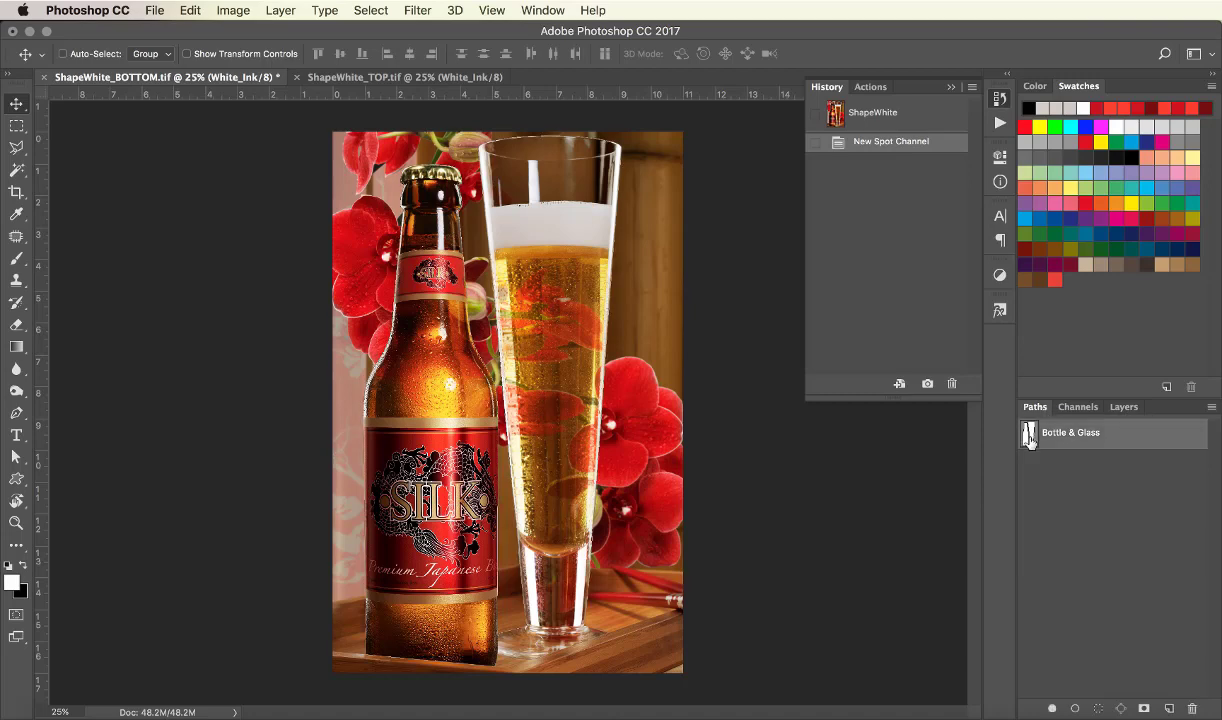
pyautogui.click(1098, 708)
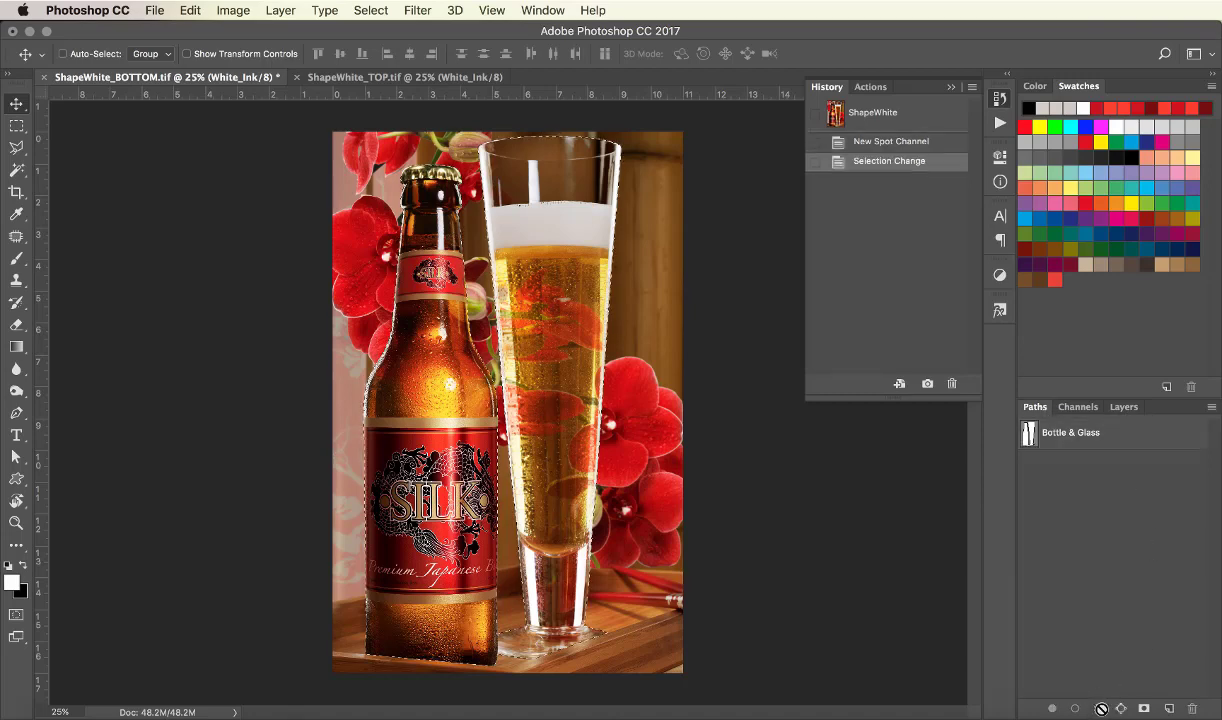
# - Back in Channels, step through Red, Green and Blue, ending with only Blue viewed
pyautogui.click(1080, 407)
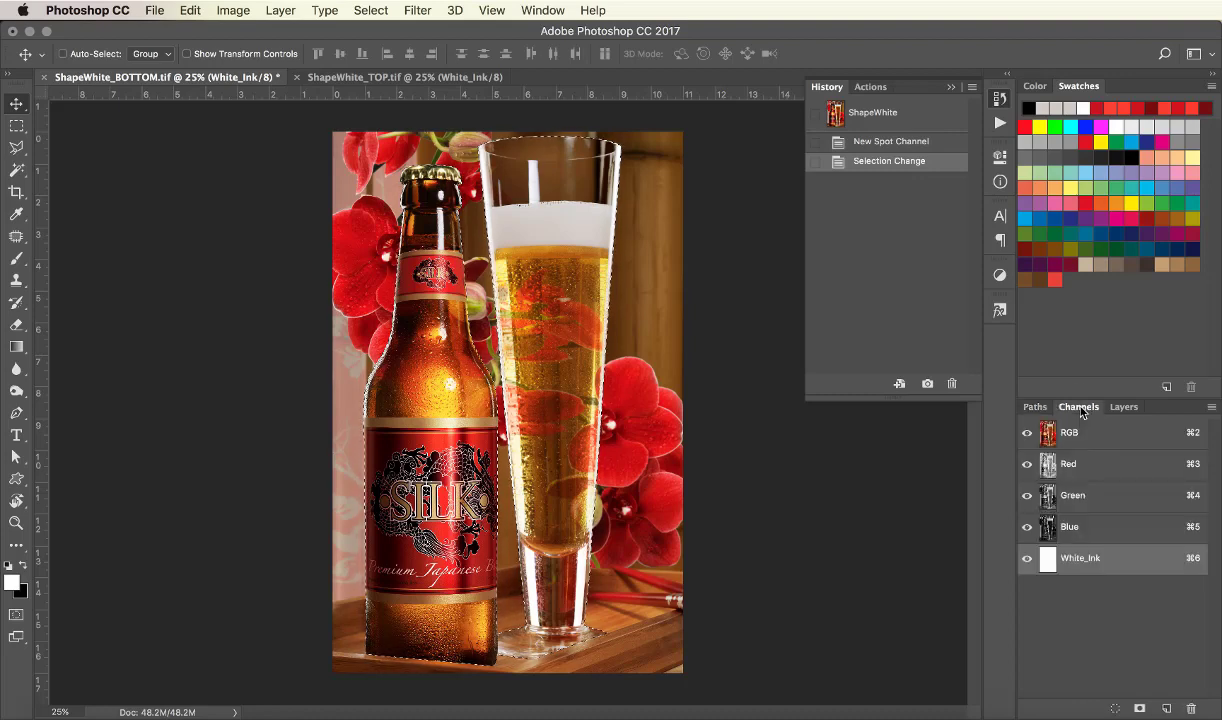
pyautogui.click(1040, 522)
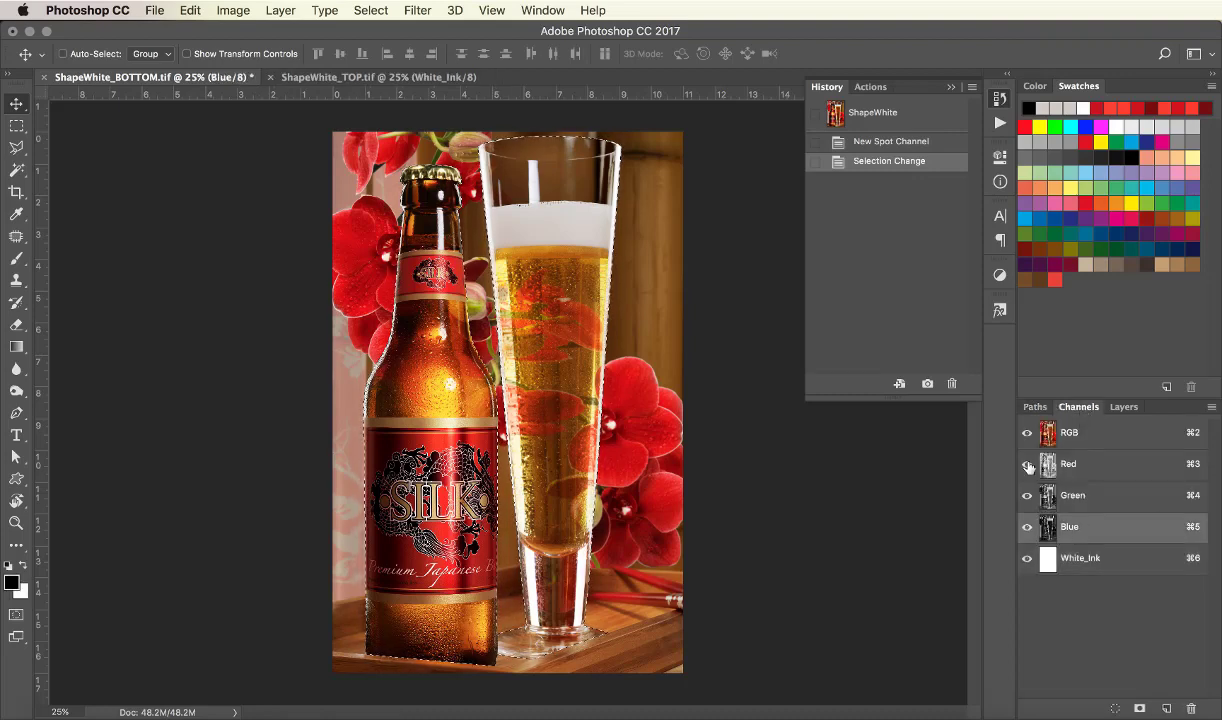
pyautogui.click(1026, 496)
pyautogui.click(1025, 496)
pyautogui.click(1080, 497)
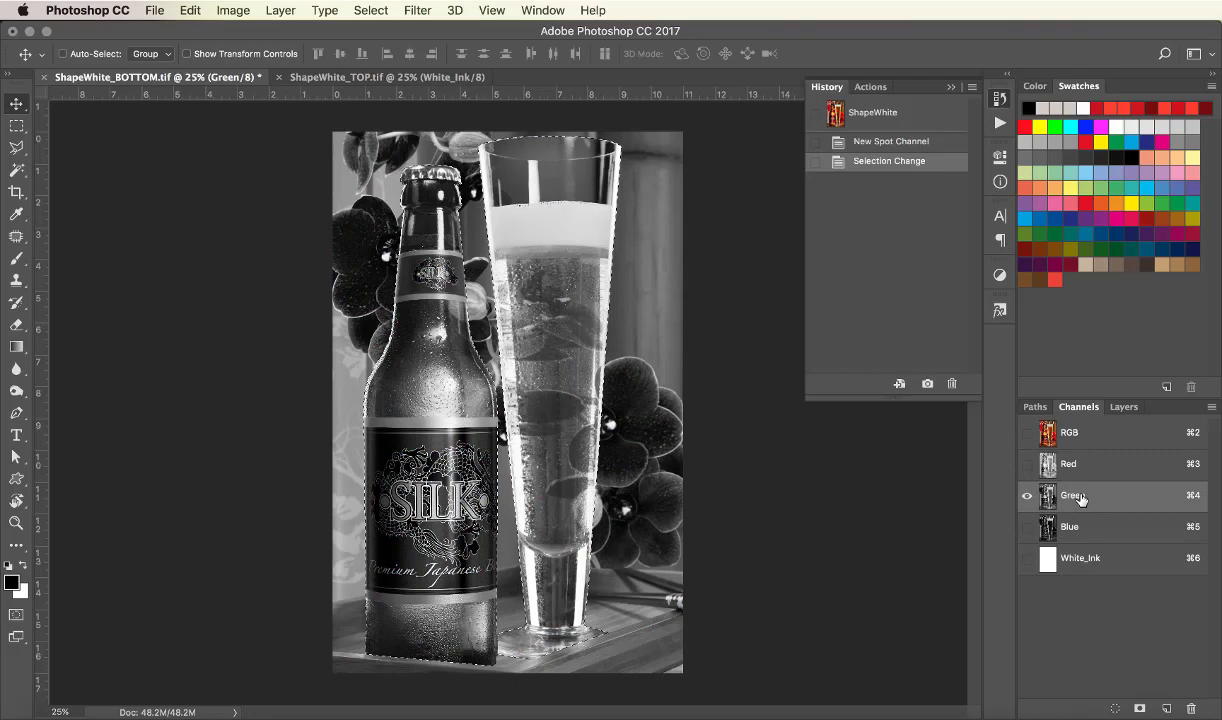
pyautogui.click(1089, 468)
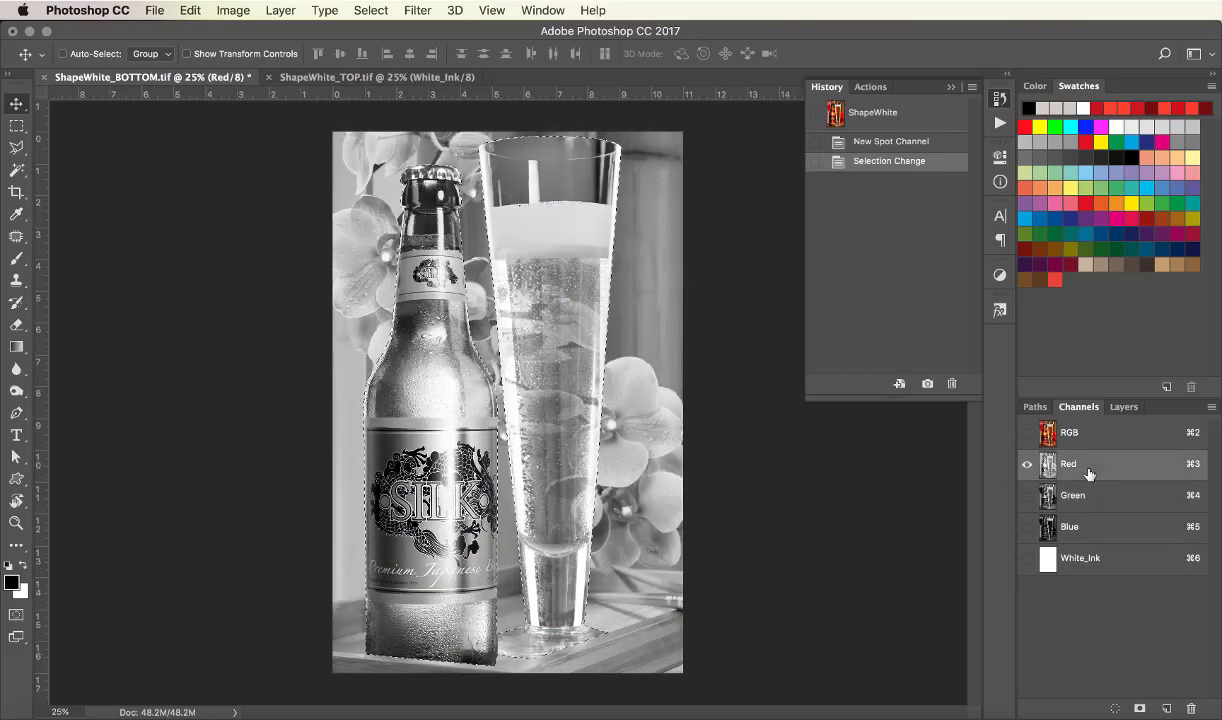
pyautogui.click(1080, 497)
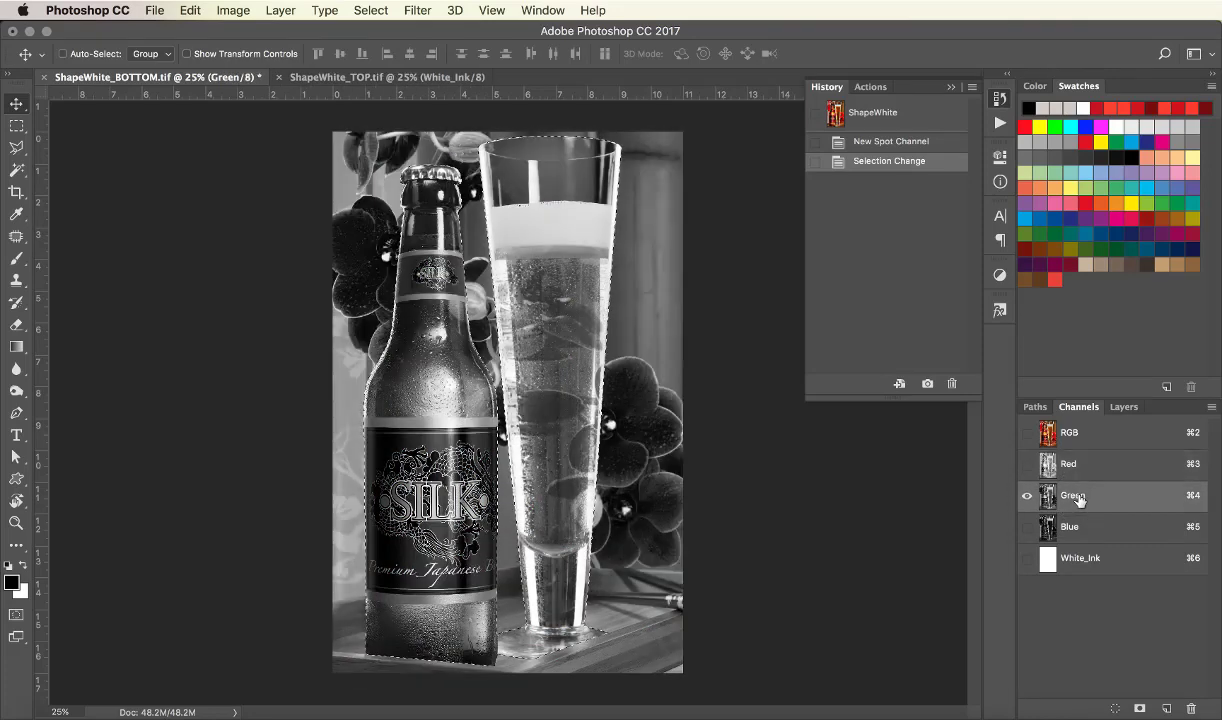
pyautogui.click(1076, 530)
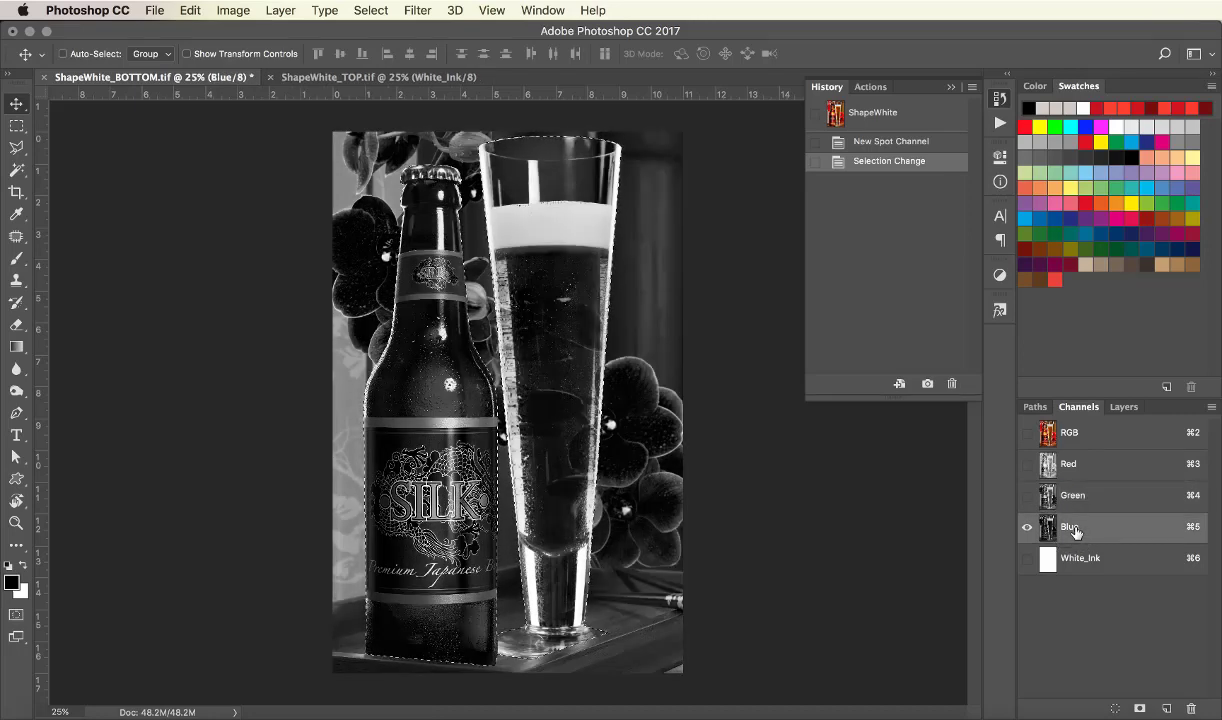
# - Copy the selected Blue channel content and Paste Into the bottle-and-glass selection on White_Ink
pyautogui.click(192, 10)
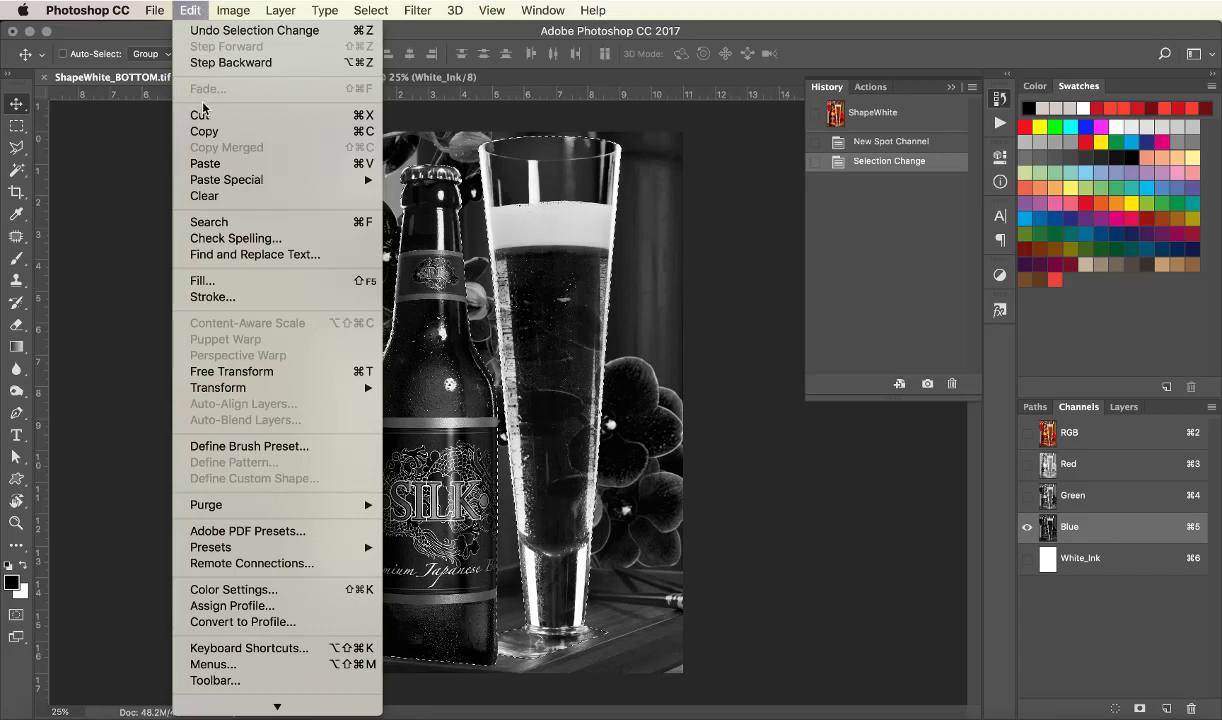
pyautogui.click(204, 132)
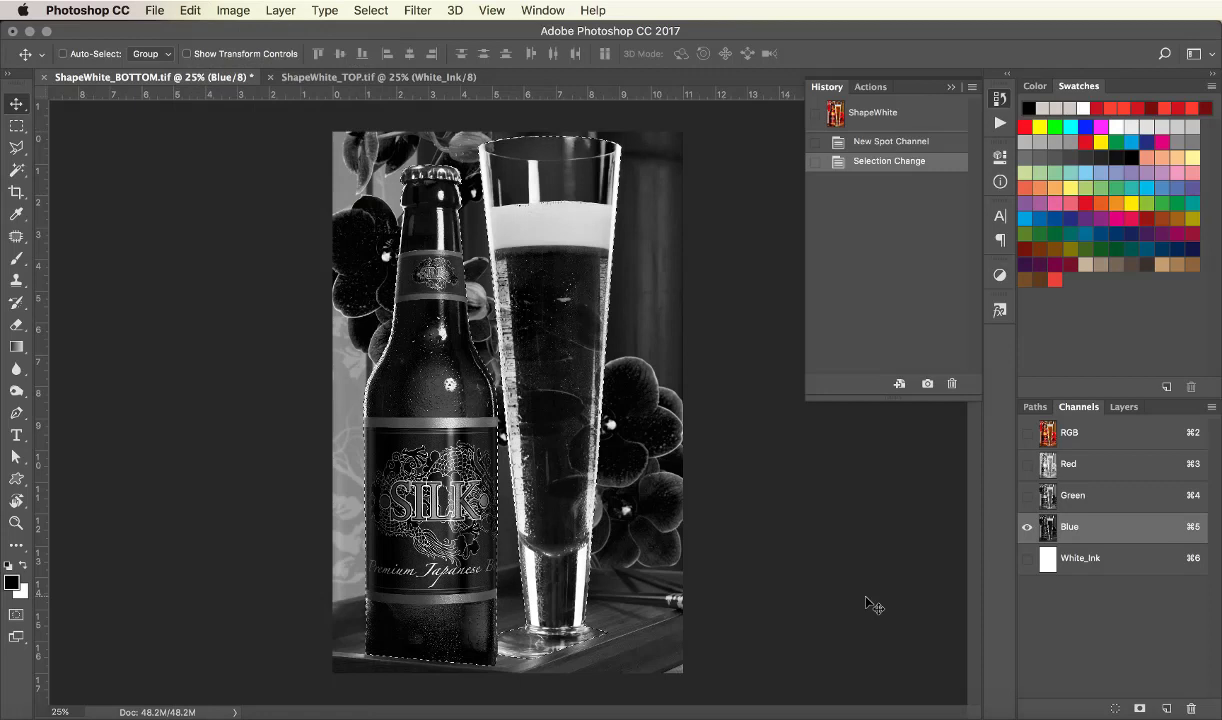
pyautogui.click(1090, 568)
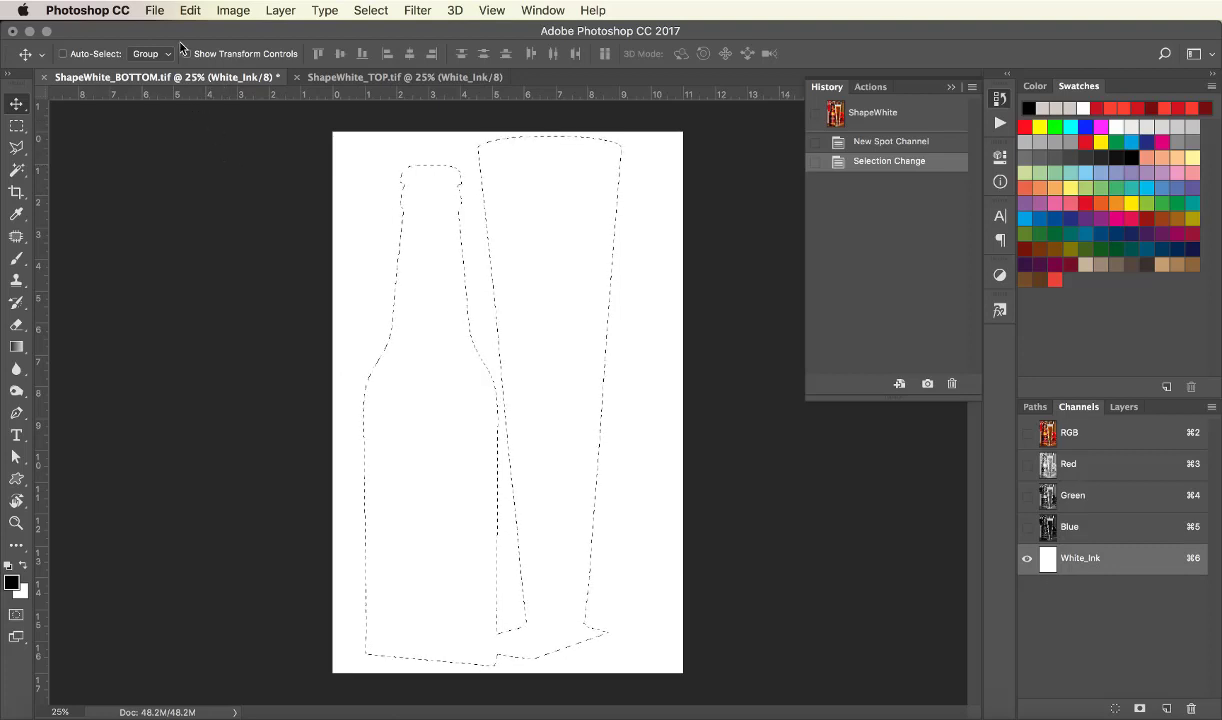
pyautogui.click(189, 11)
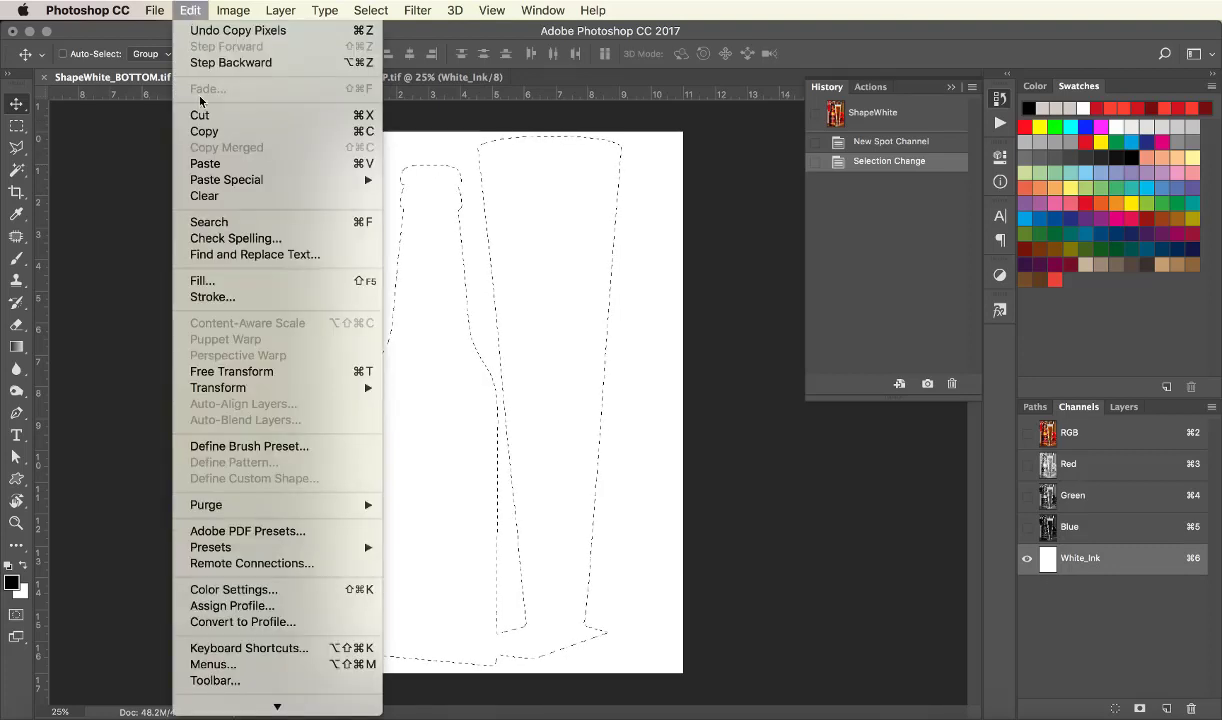
pyautogui.moveTo(207, 185)
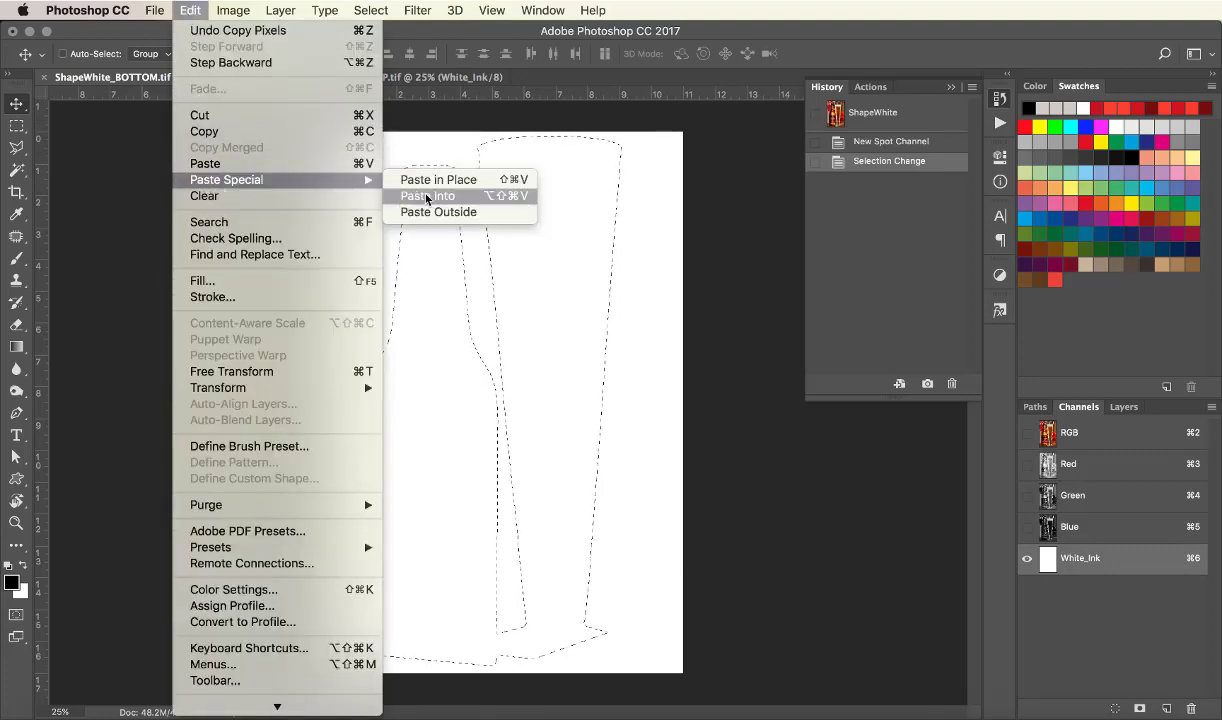
pyautogui.click(469, 197)
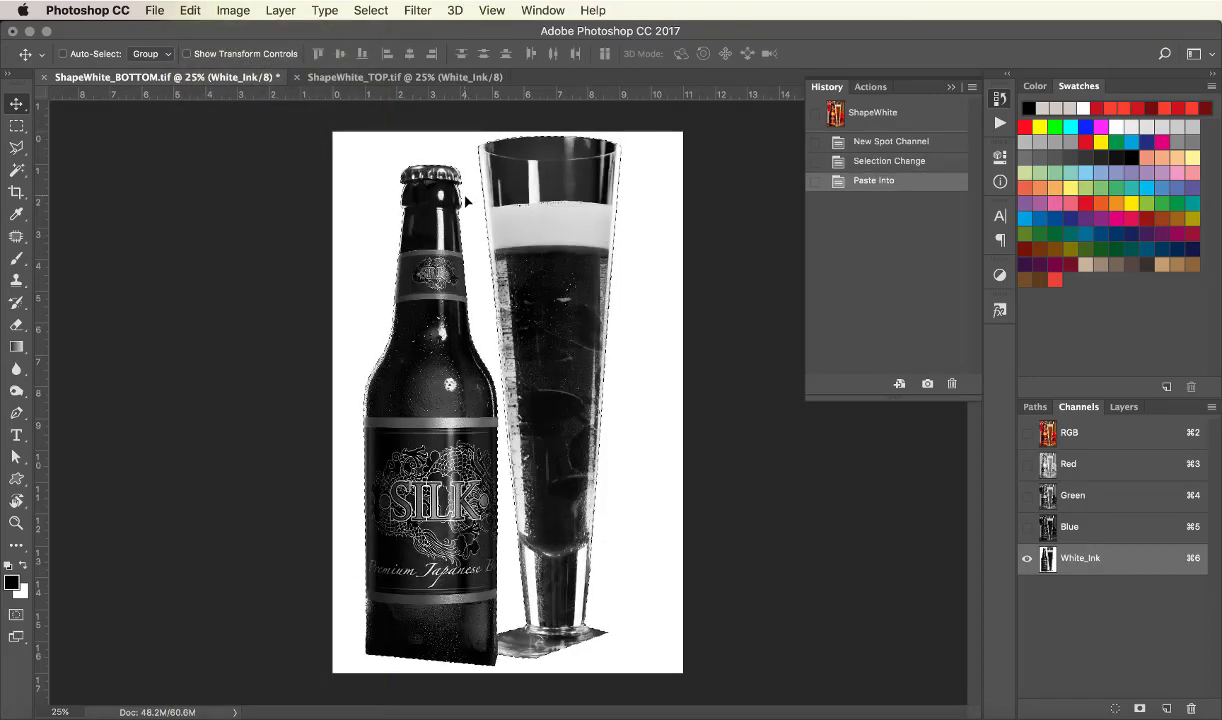
# - Deselect, then invert White_Ink to a white bottle and glass on black
pyautogui.click(389, 13)
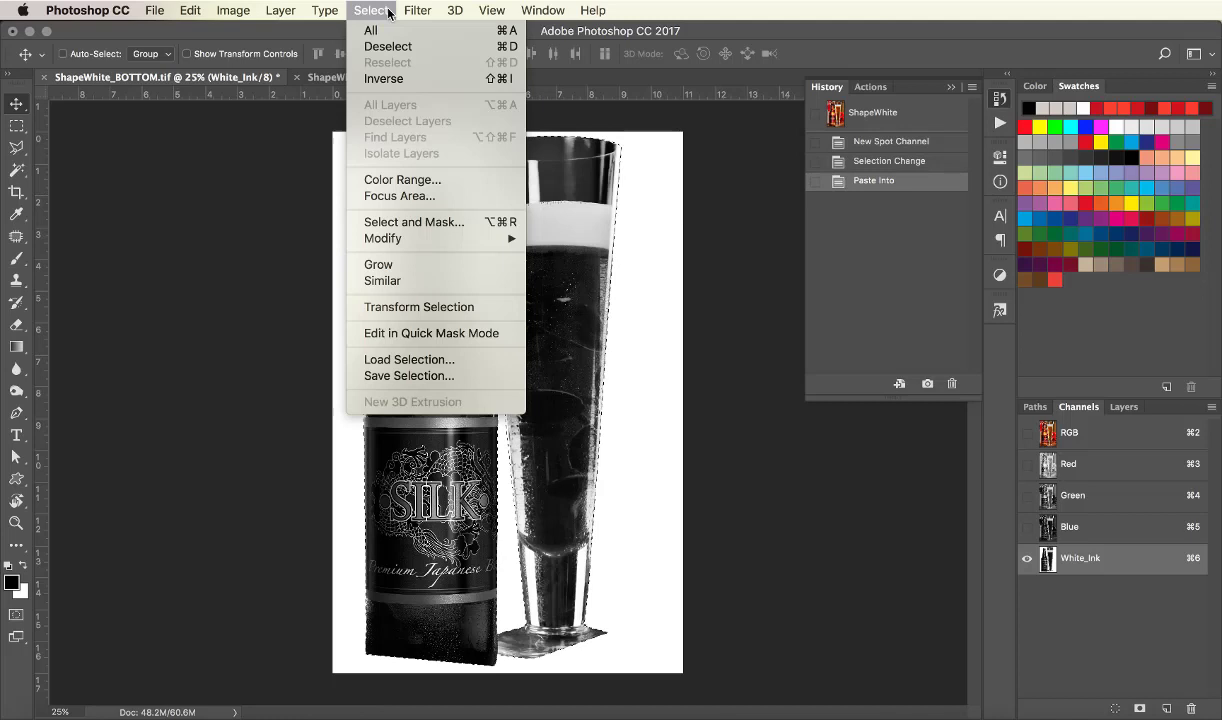
pyautogui.click(384, 47)
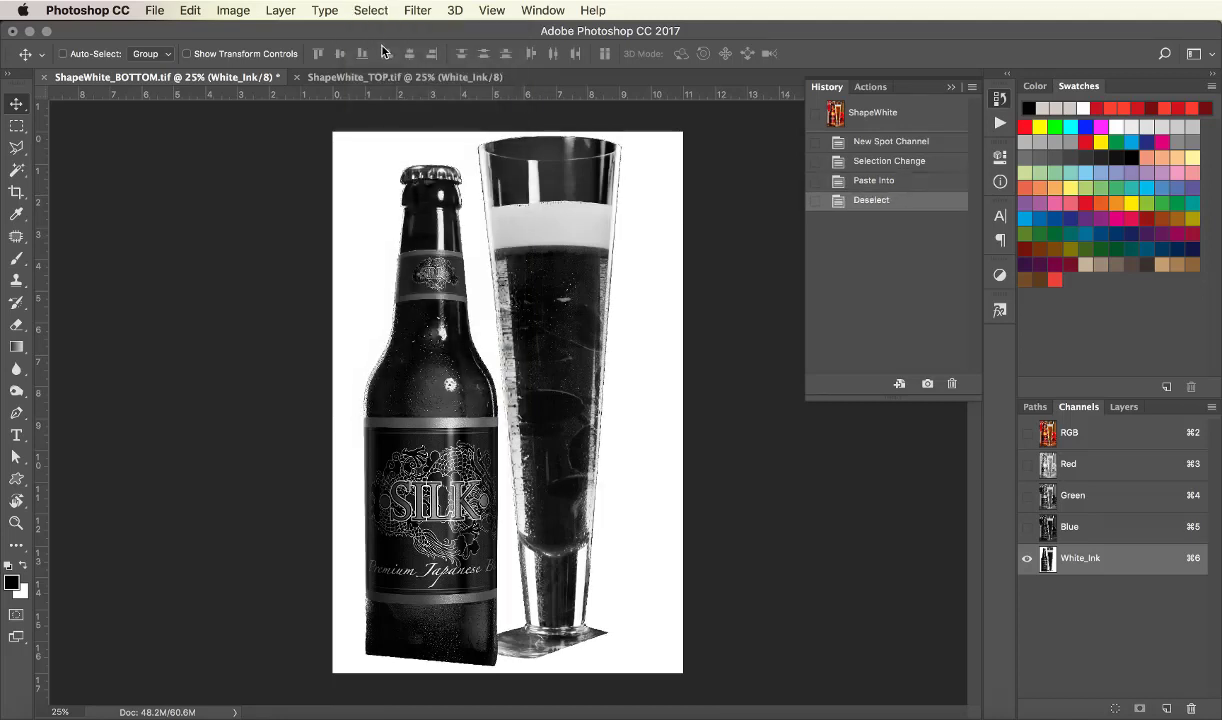
pyautogui.click(236, 12)
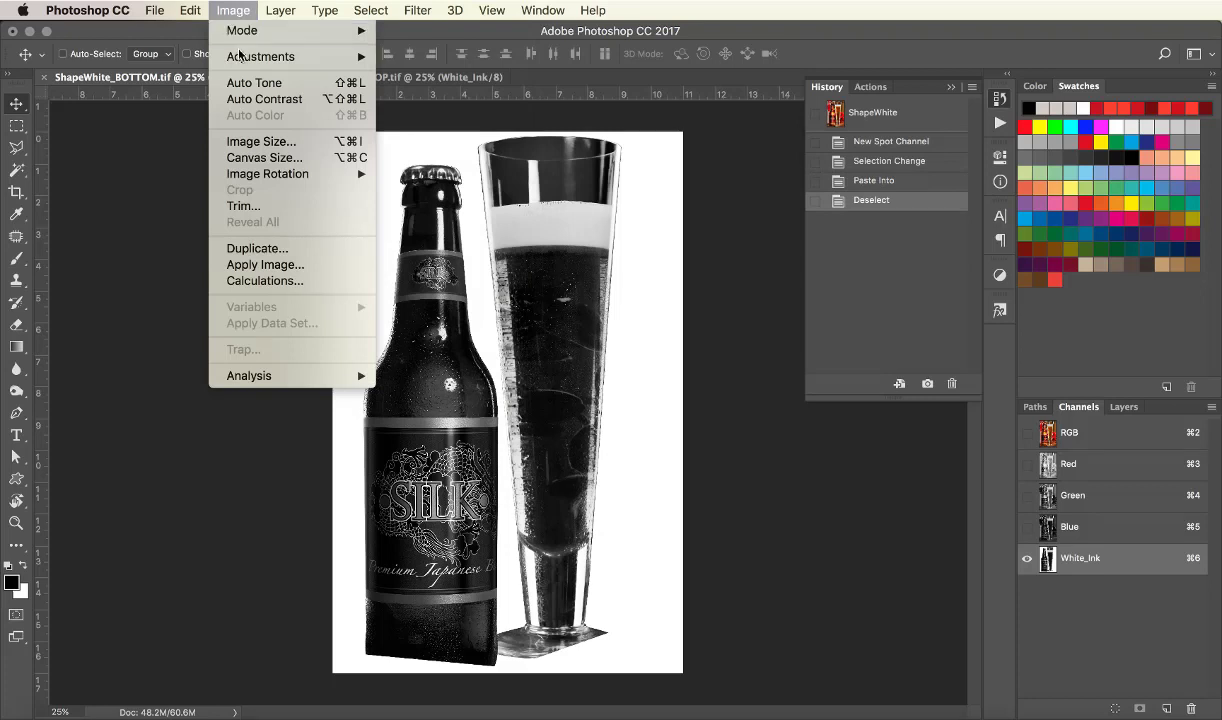
pyautogui.moveTo(240, 61)
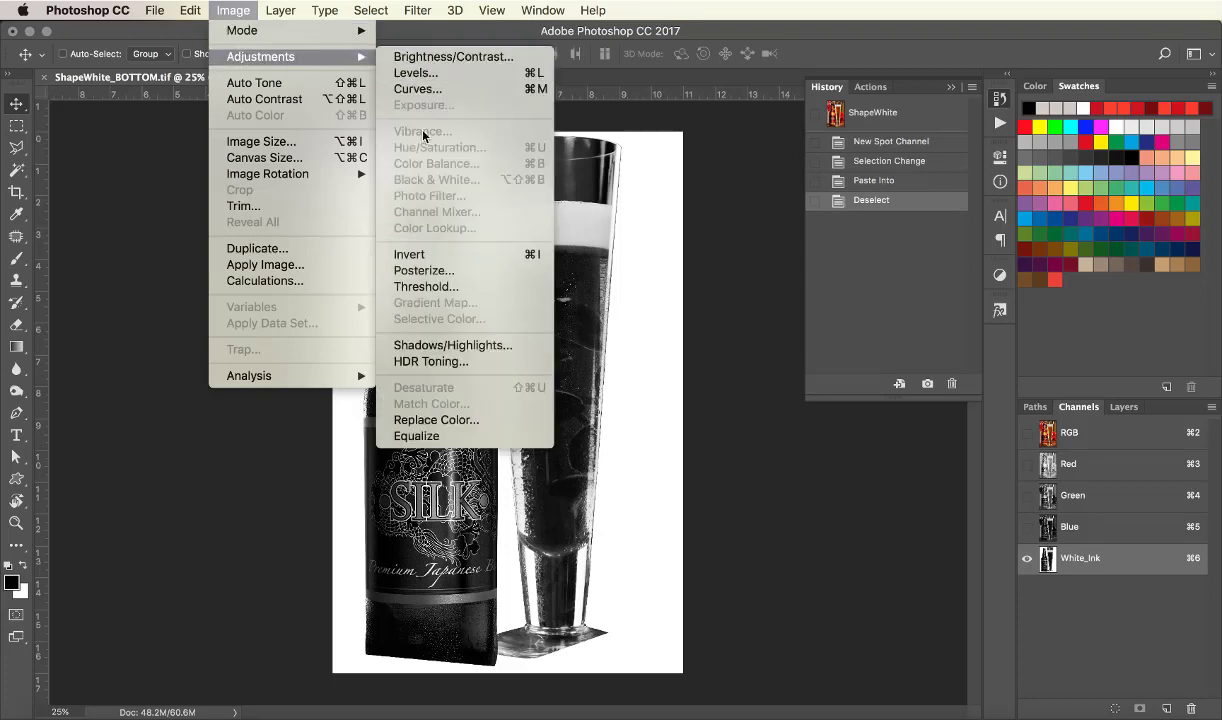
pyautogui.click(461, 258)
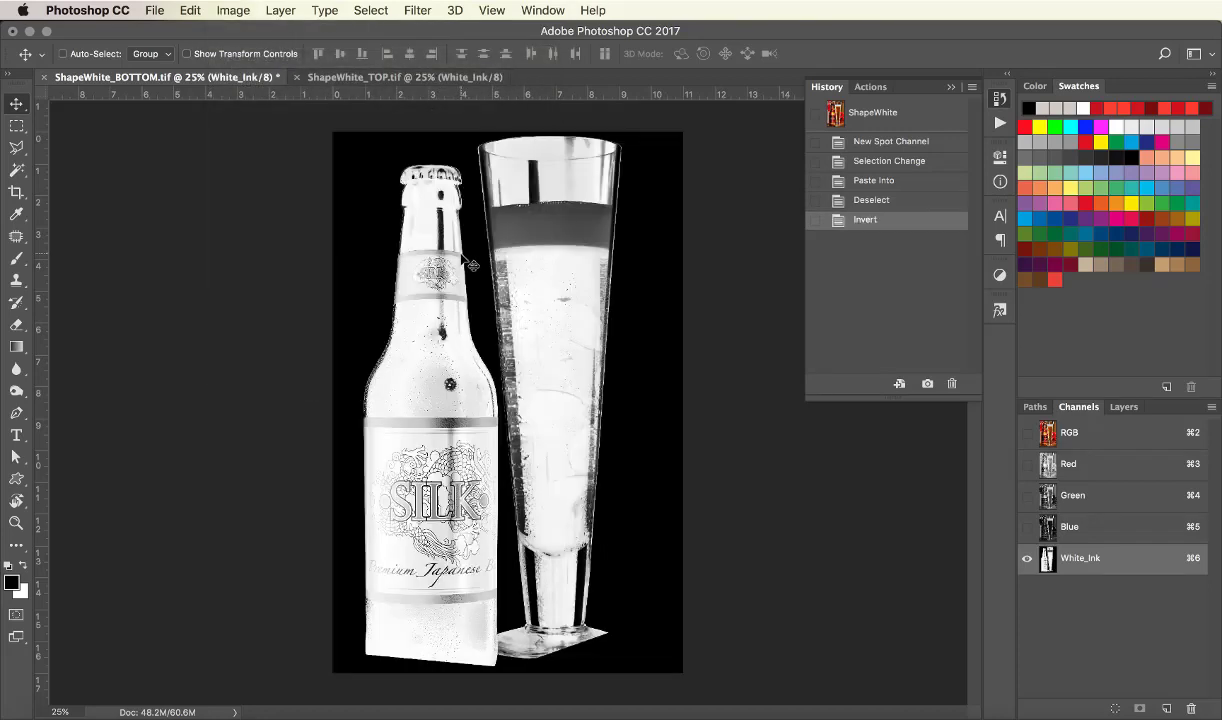
# - Toggle RGB channel visibility several times, ending with the colour image and White_Ink overlay shown
pyautogui.click(1027, 433)
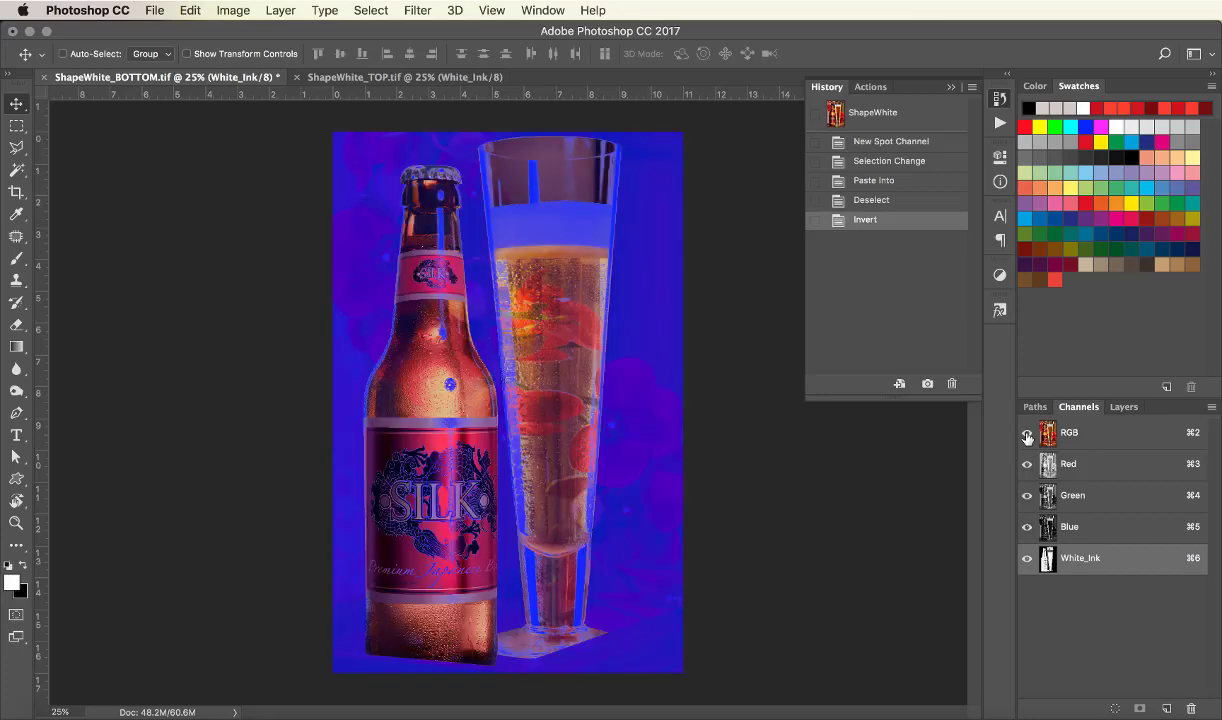
pyautogui.click(1027, 434)
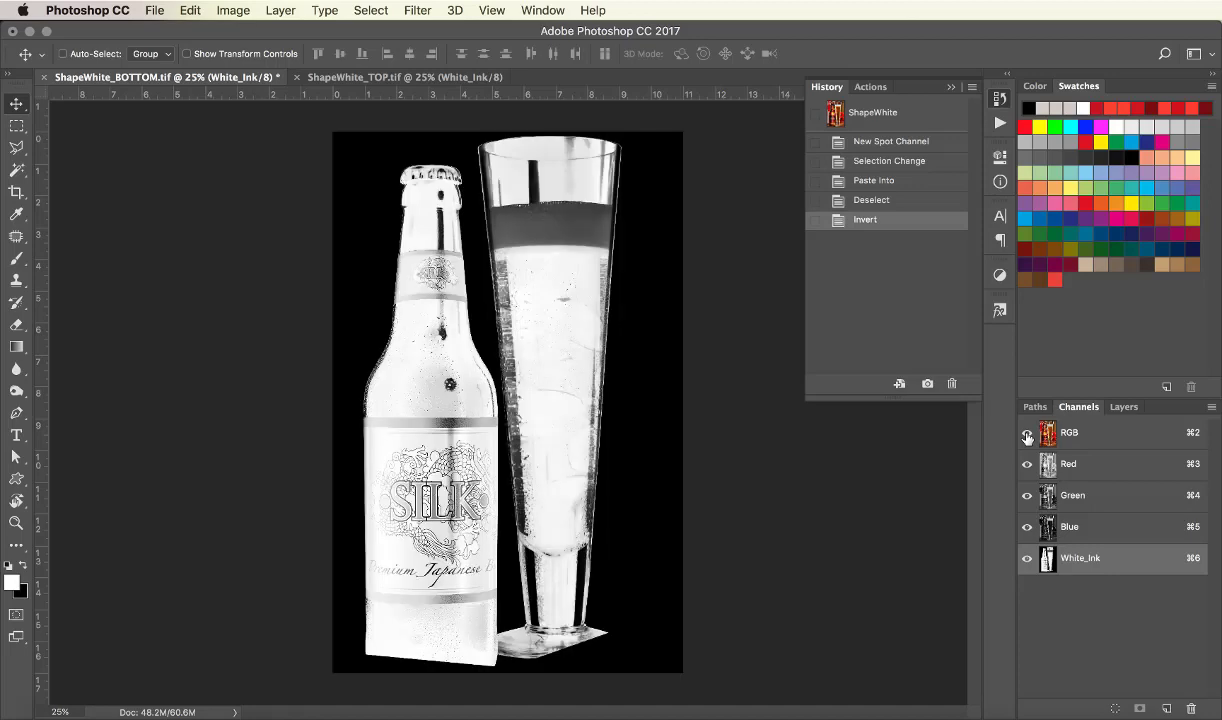
pyautogui.click(1027, 434)
pyautogui.click(1027, 435)
pyautogui.click(1027, 435)
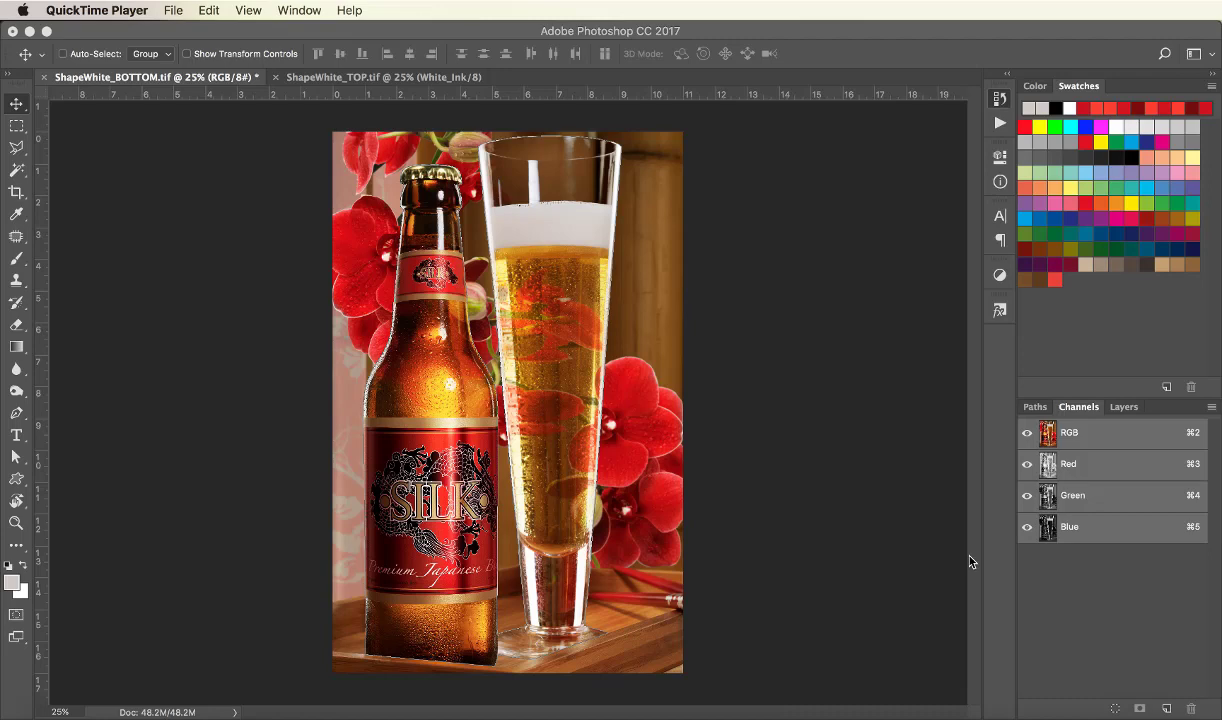
# - Back in Photoshop, re-add a White_Ink spot channel at 50% solidity from the Channels menu
pyautogui.click(1212, 410)
pyautogui.click(1212, 409)
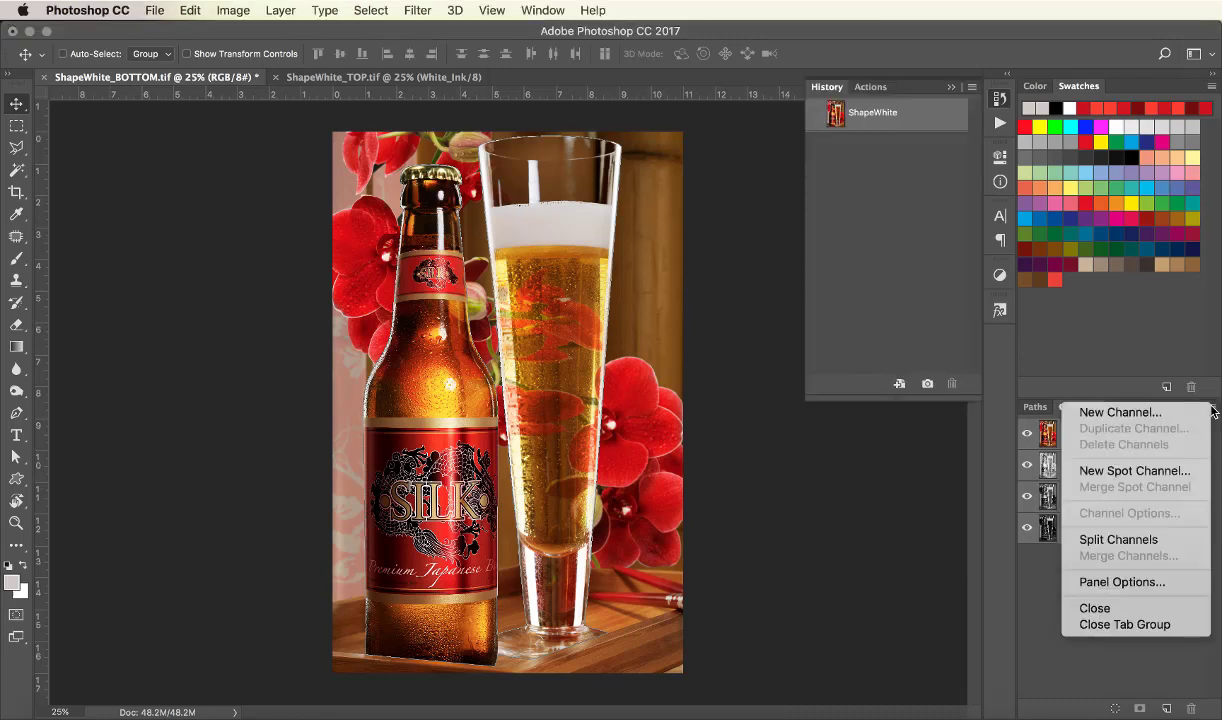
pyautogui.click(1167, 472)
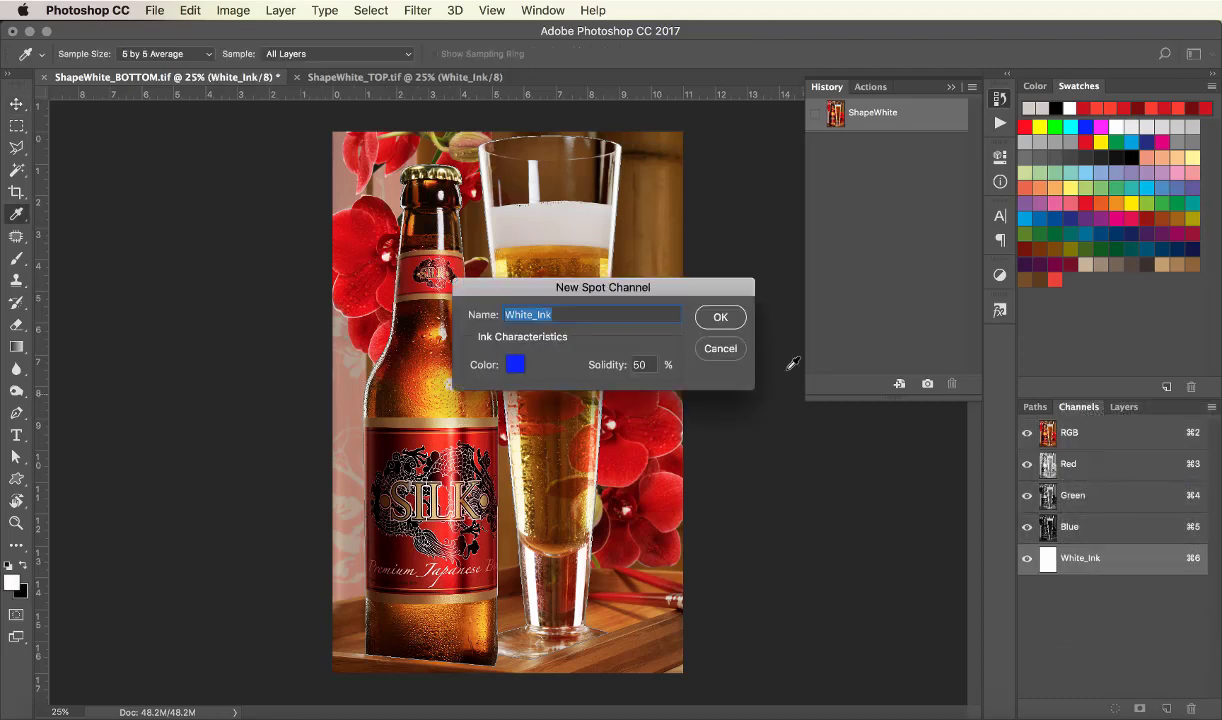
pyautogui.click(722, 320)
# - With the RGB composite active, make a Color Range selection sampled from the foam at fuzziness 130
pyautogui.press('v')
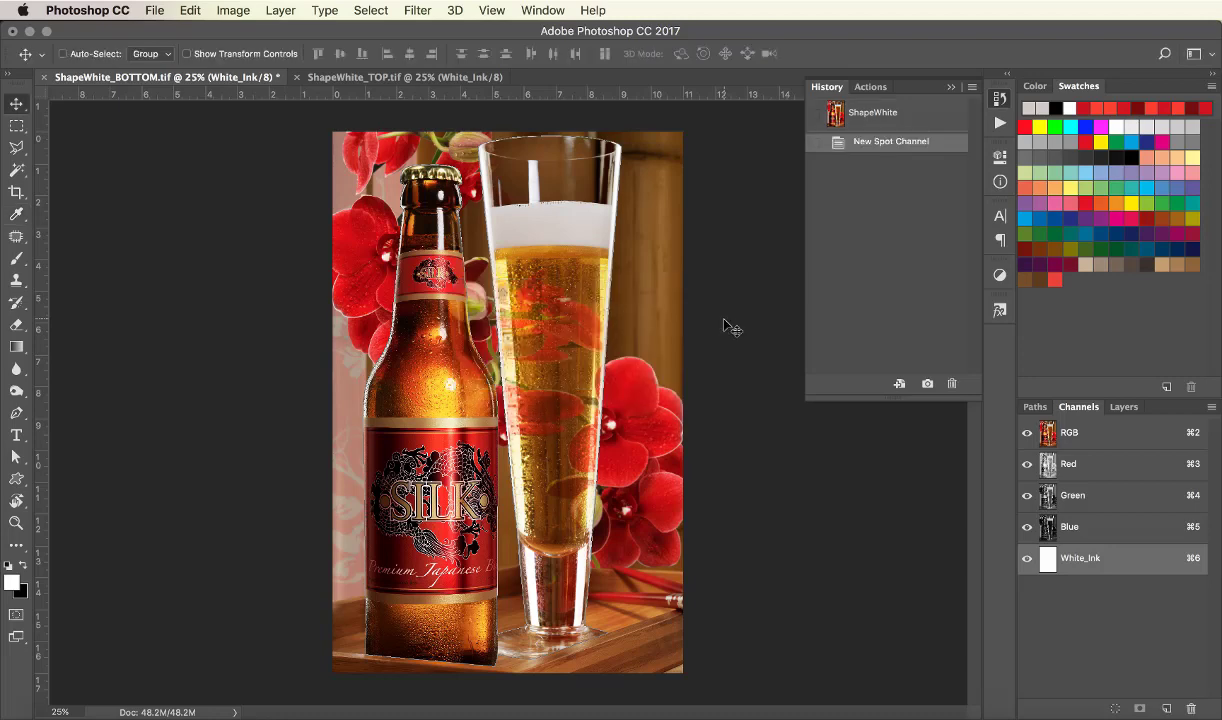
pyautogui.click(1055, 441)
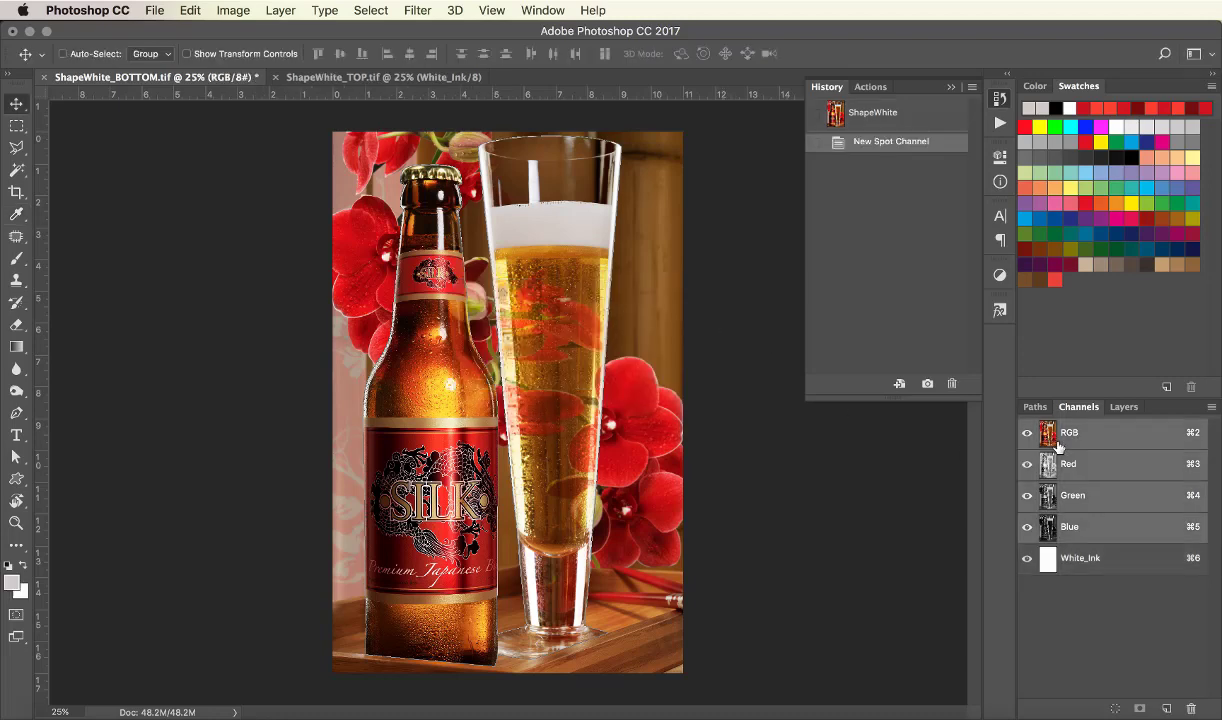
pyautogui.click(375, 11)
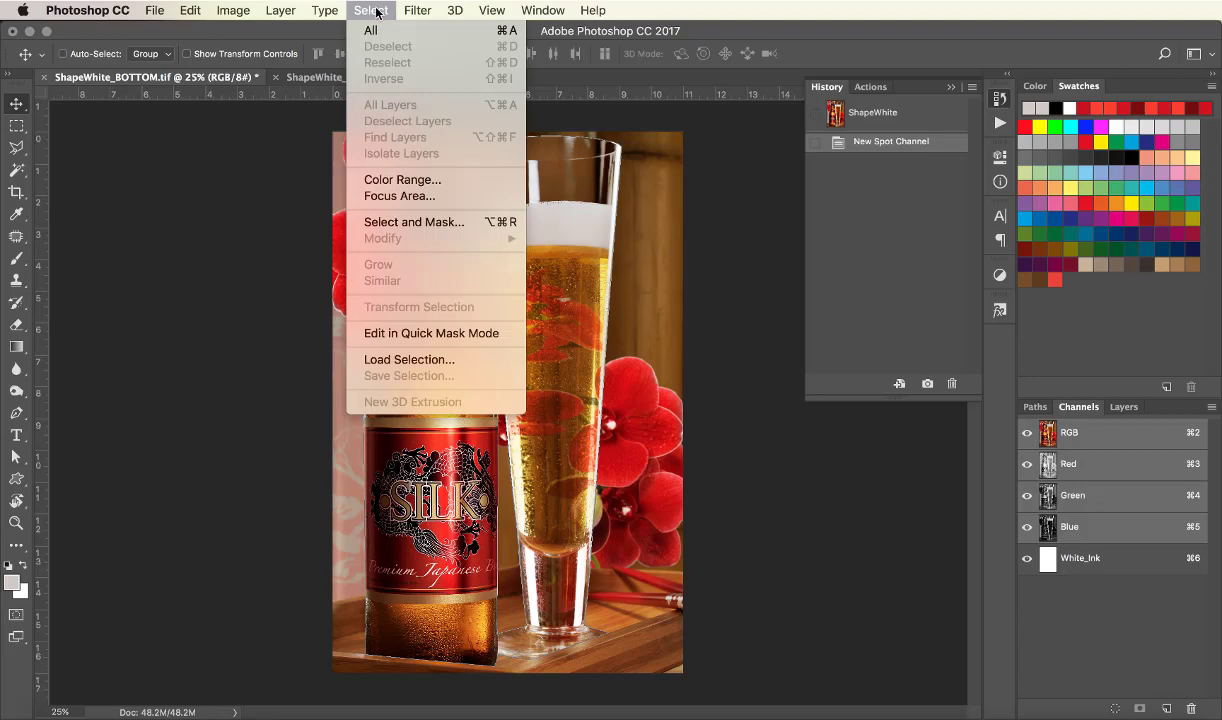
pyautogui.click(416, 183)
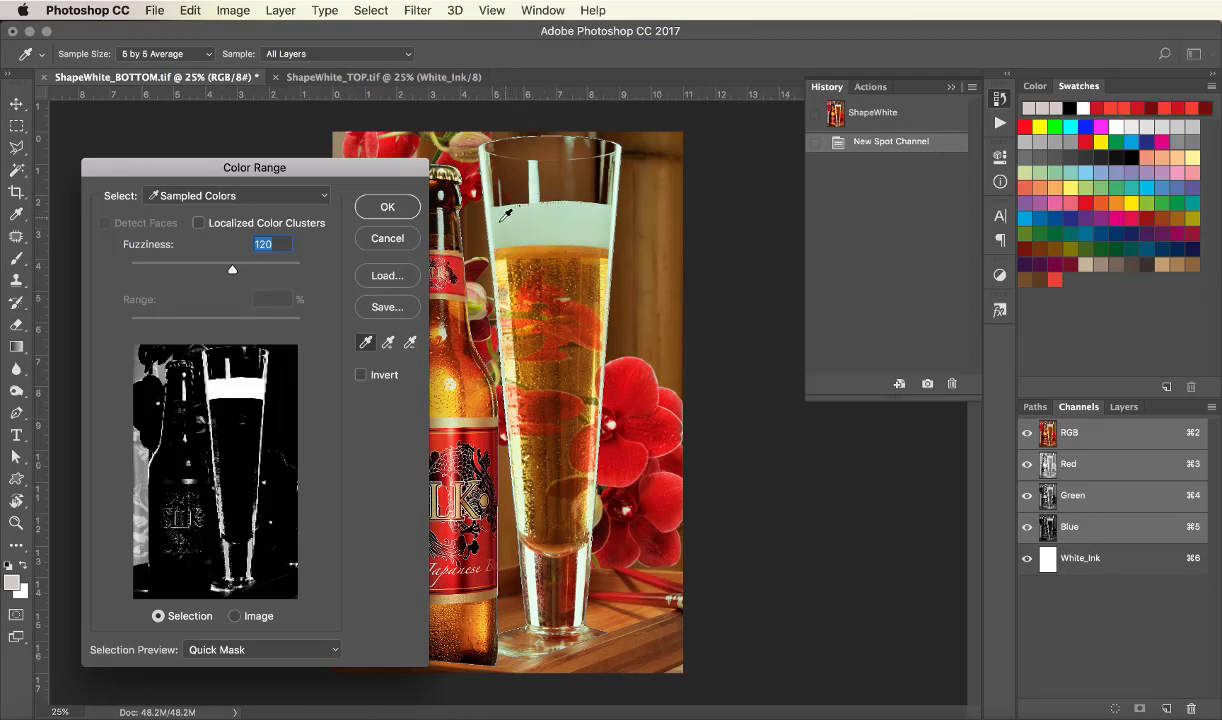
pyautogui.moveTo(233, 275); pyautogui.dragTo(241, 278)
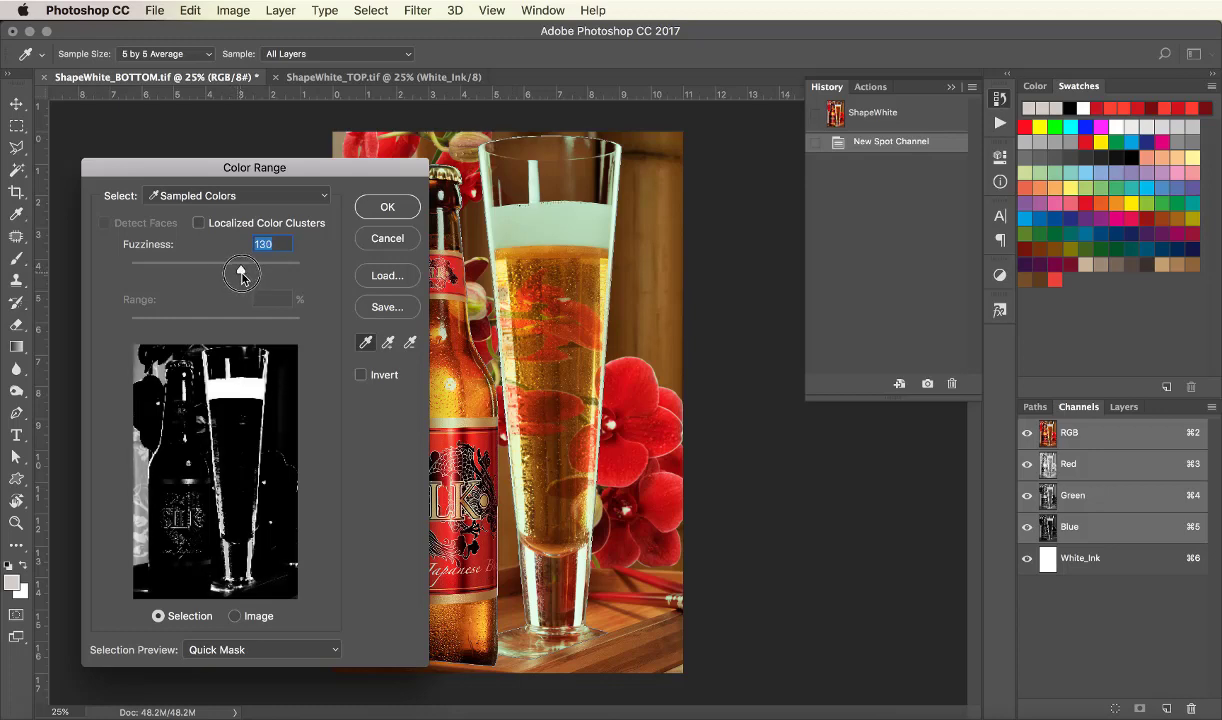
pyautogui.click(388, 209)
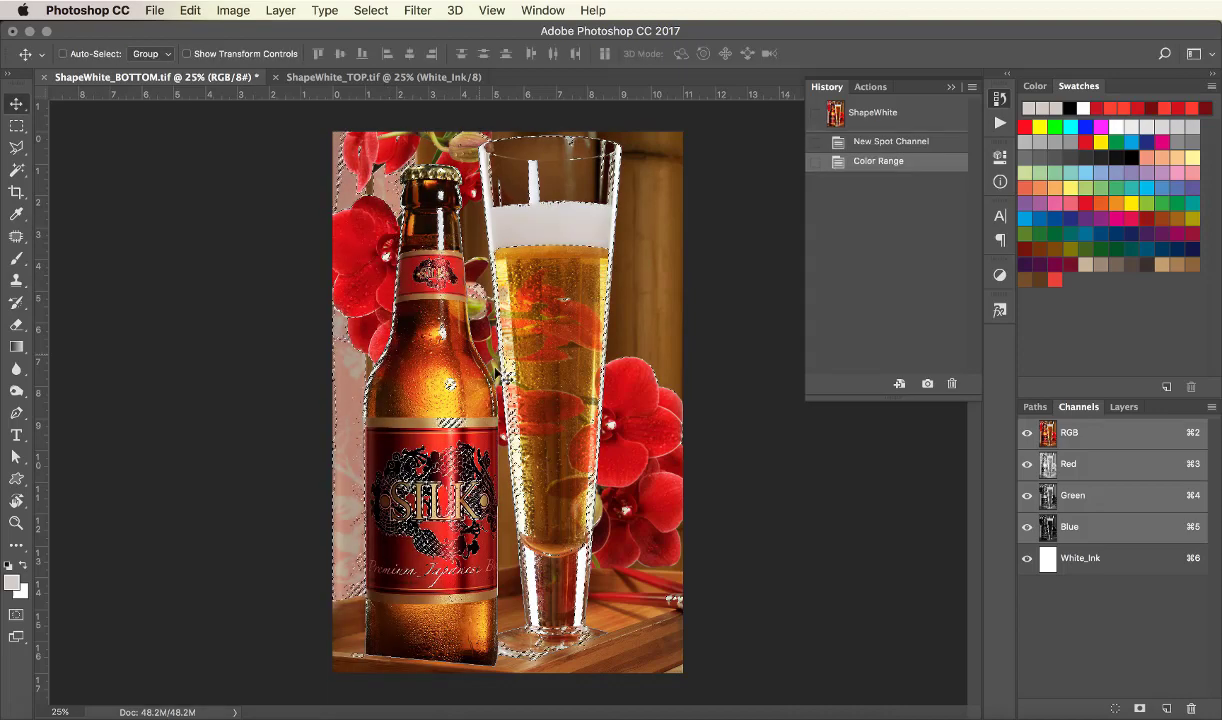
# - Fill the colour-range selection with Black on the White_Ink channel, then deselect
pyautogui.click(1068, 562)
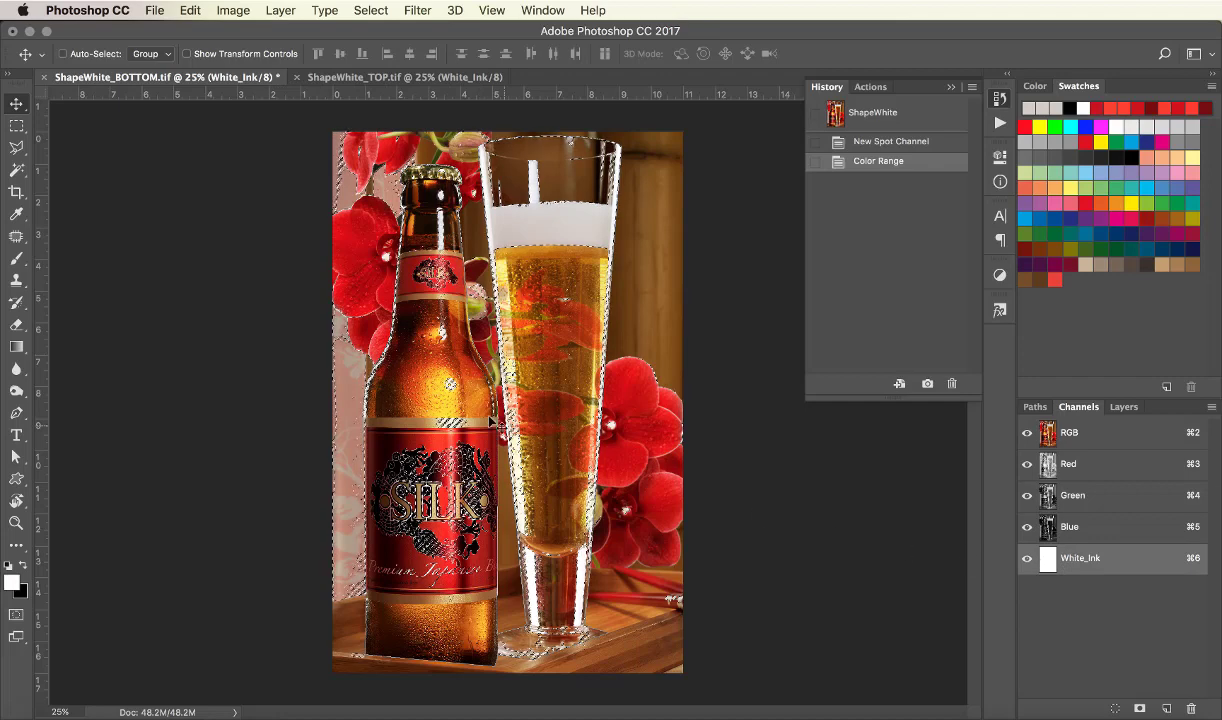
pyautogui.click(190, 12)
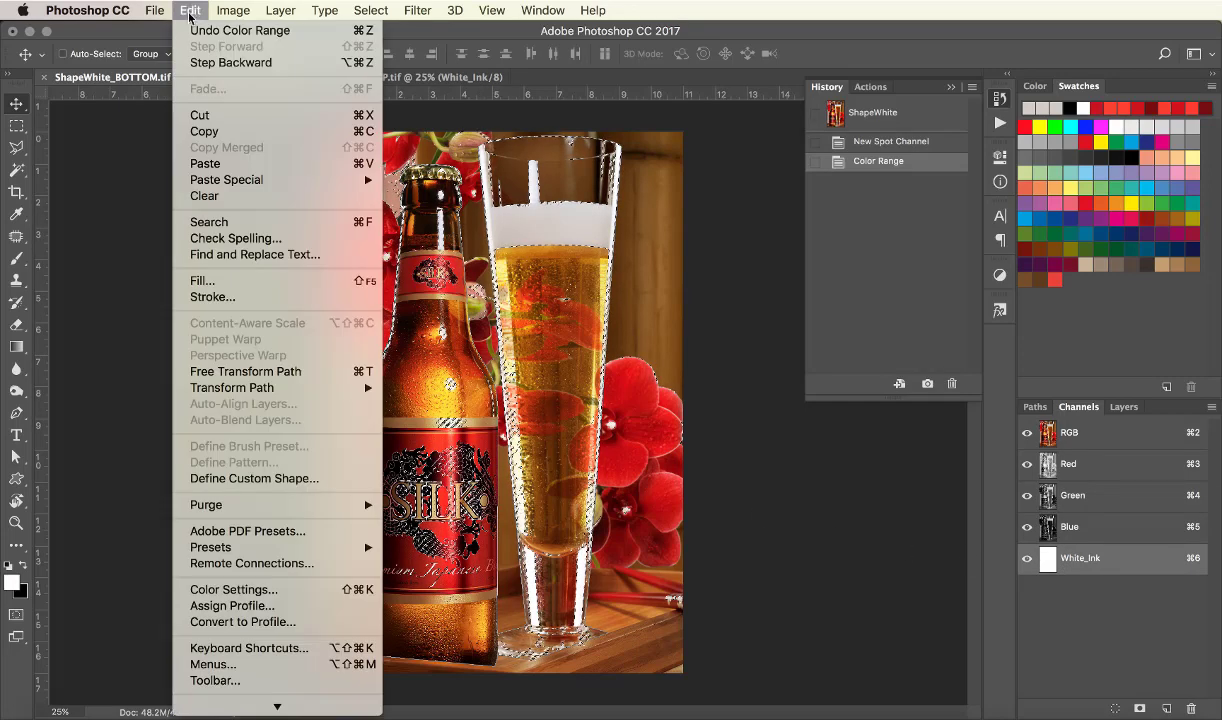
pyautogui.click(200, 283)
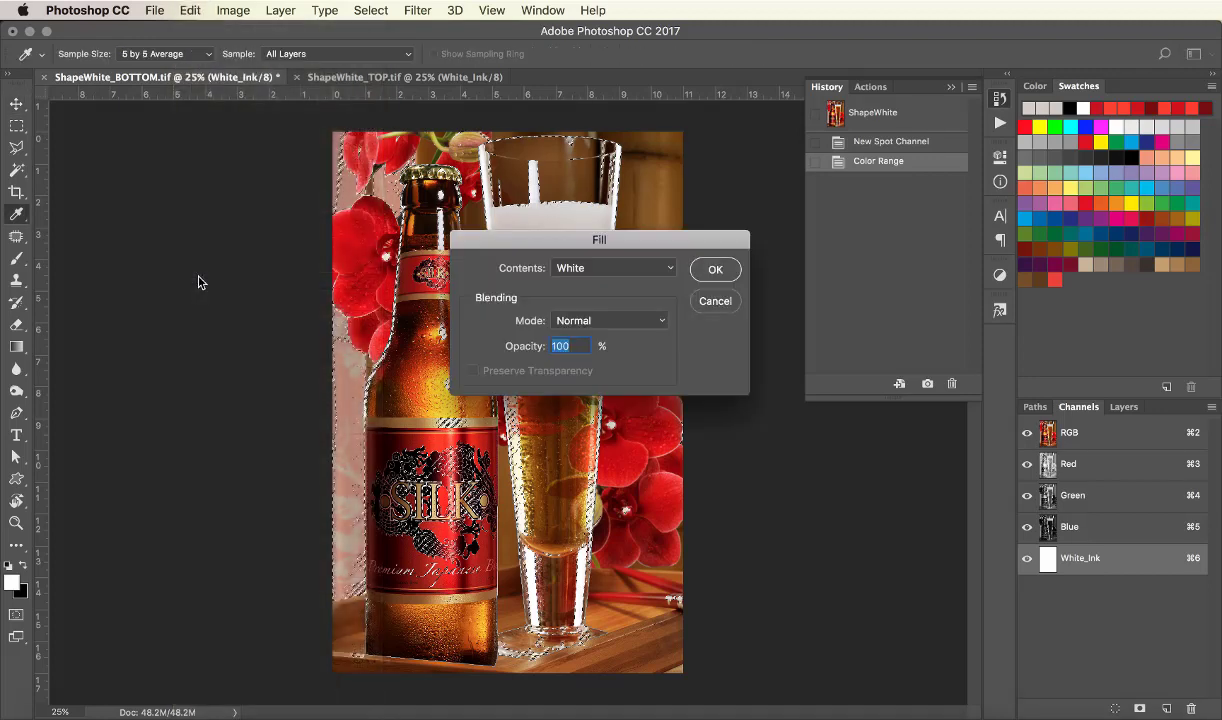
pyautogui.click(573, 270)
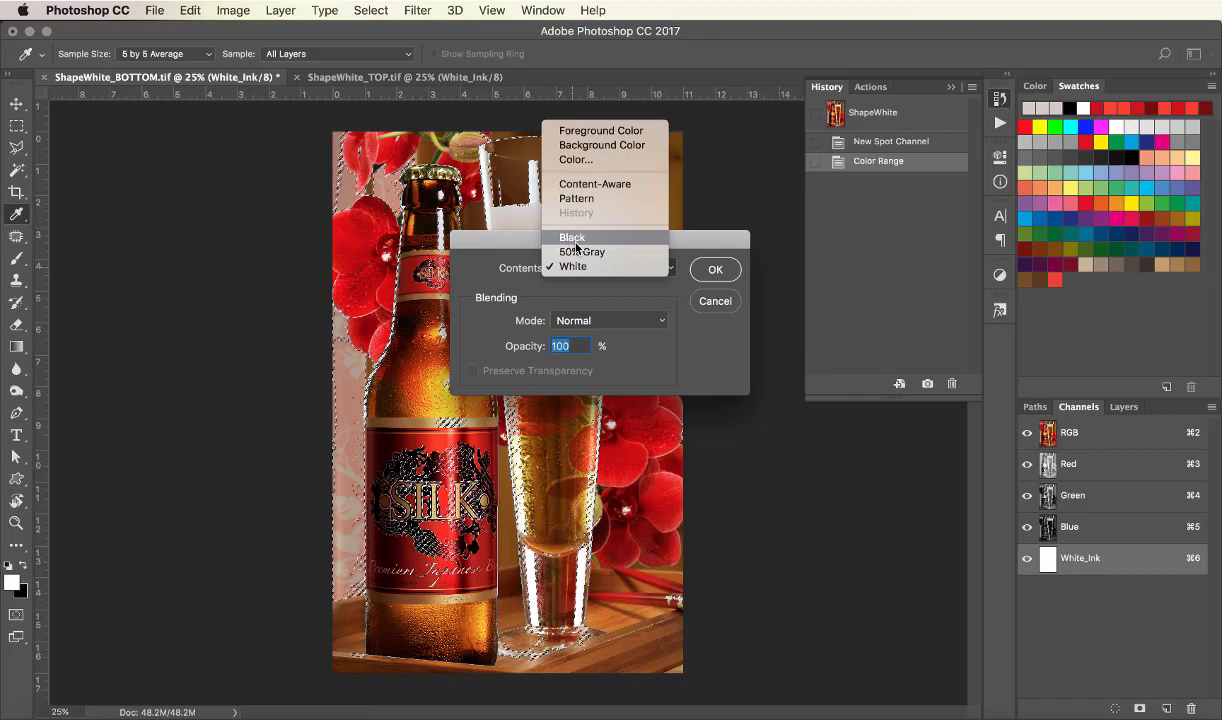
pyautogui.click(575, 239)
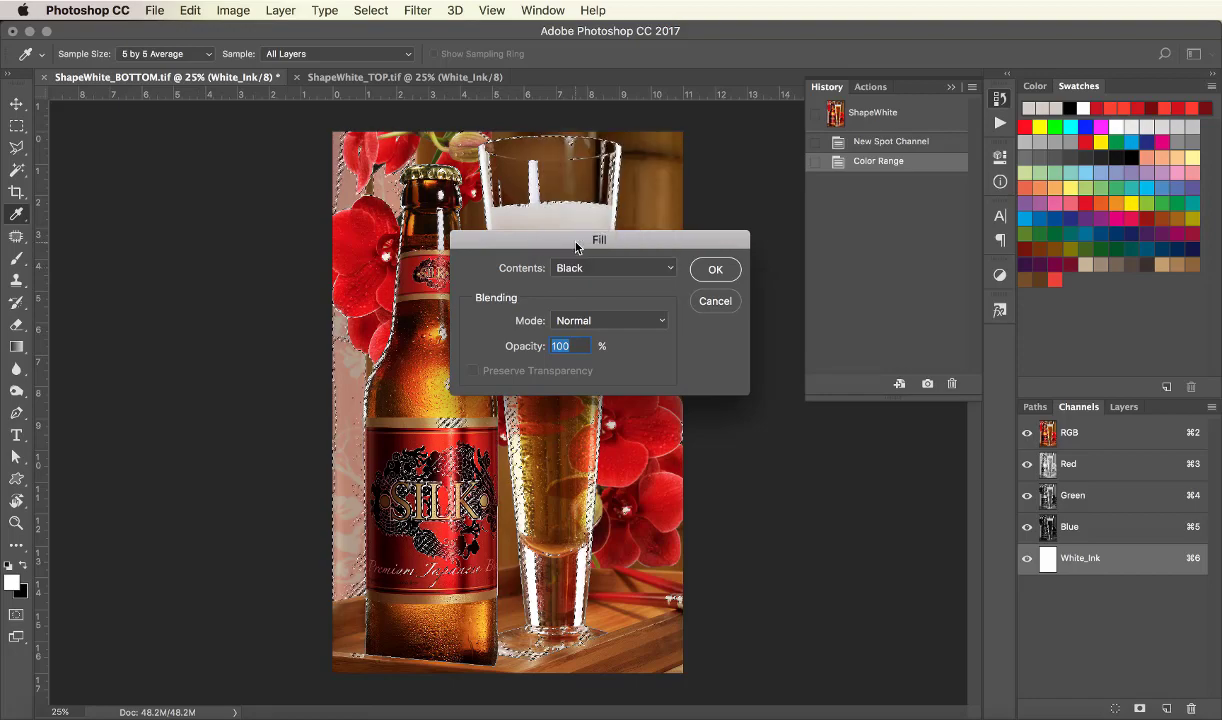
pyautogui.click(715, 270)
pyautogui.press('v')
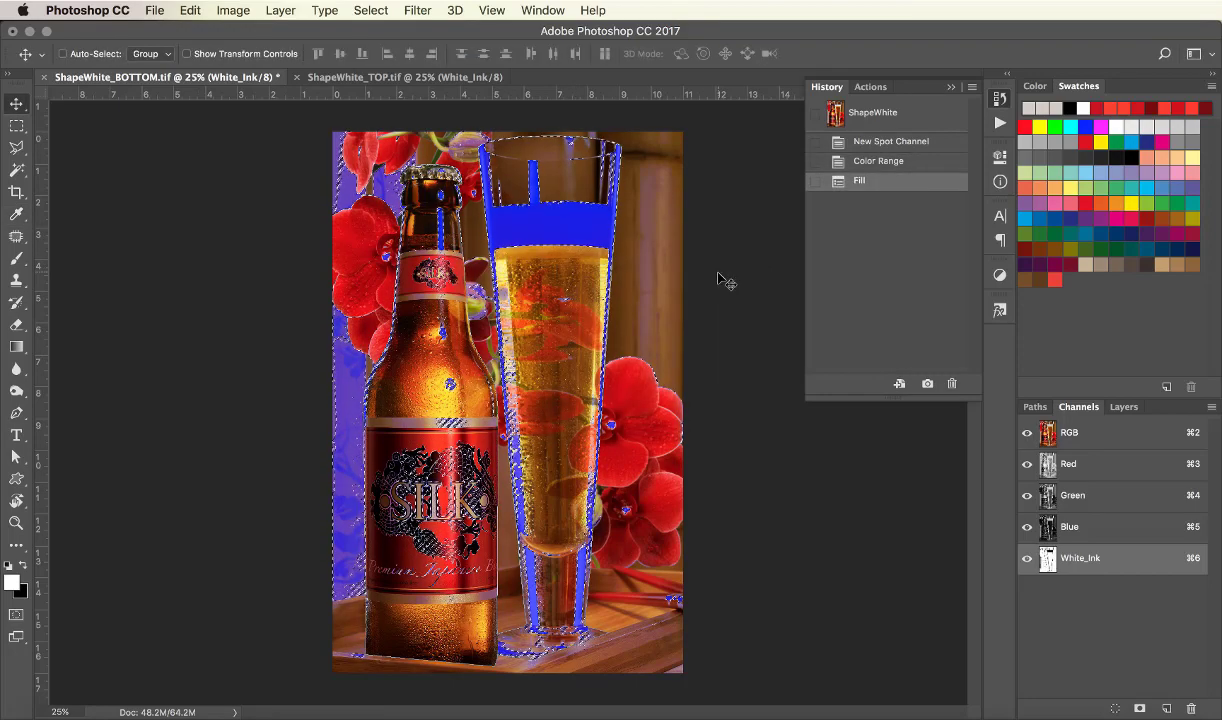
pyautogui.click(384, 16)
pyautogui.click(375, 47)
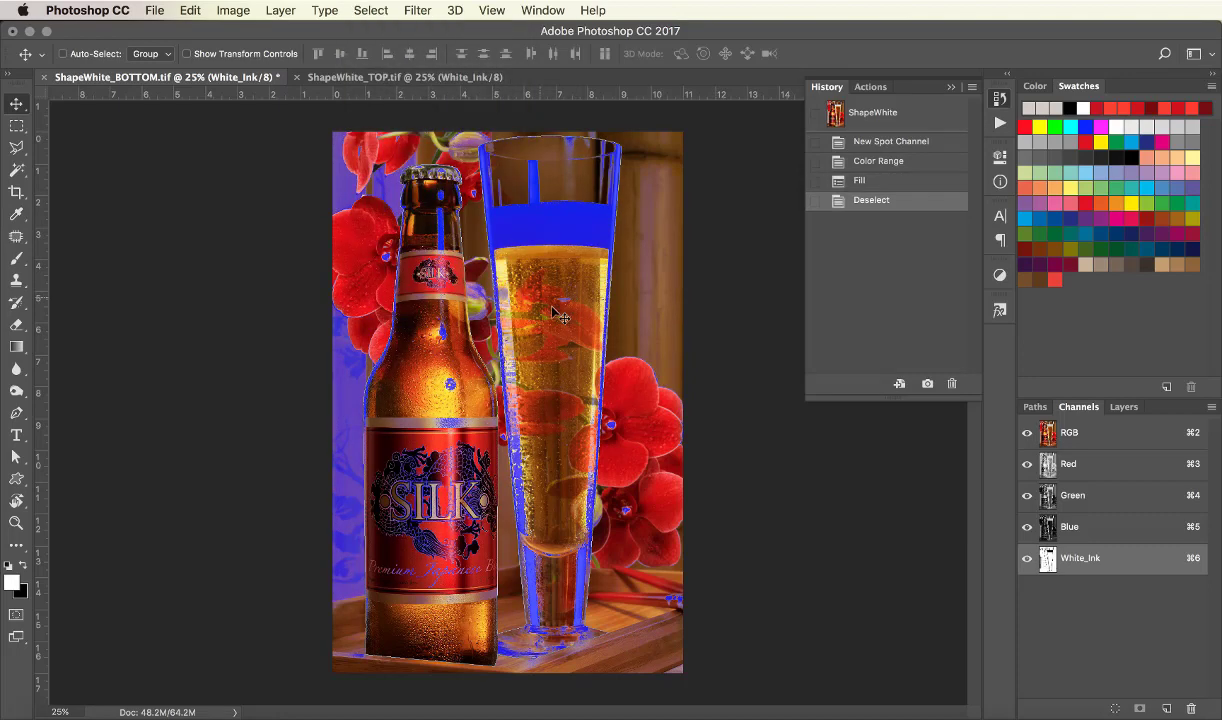
# - Hide RGB, load the Bottle & Glass path as a selection and invert it to the background
pyautogui.click(1027, 433)
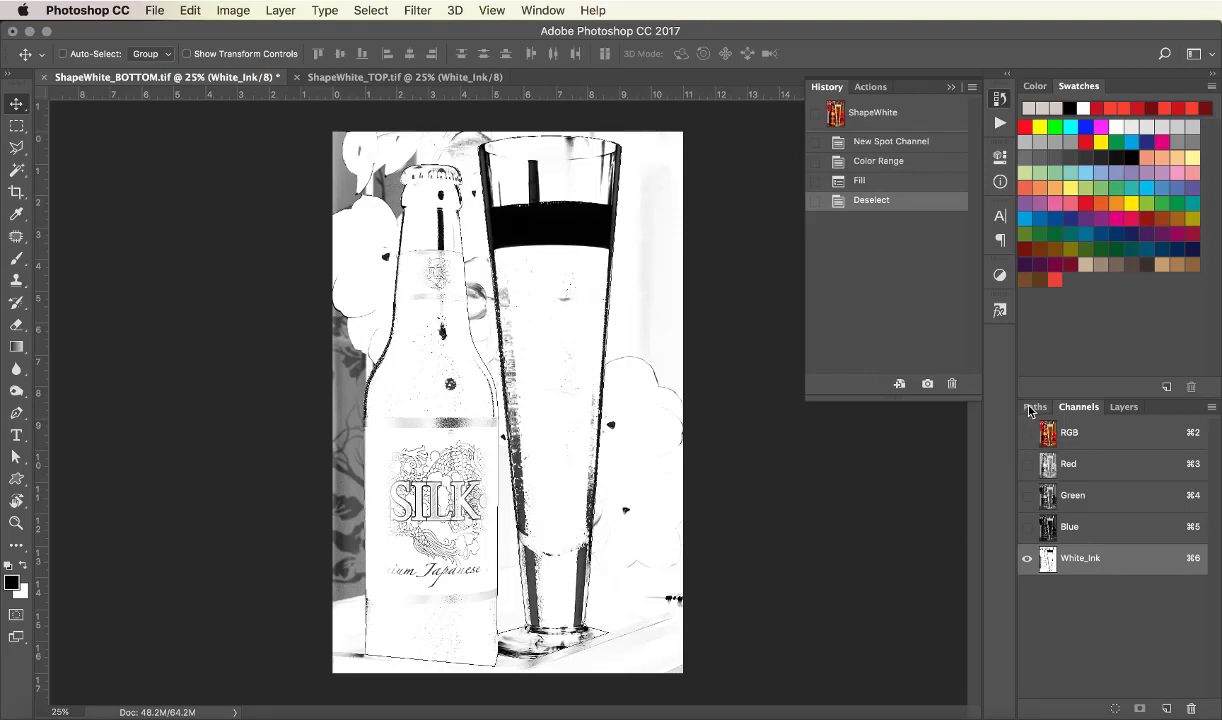
pyautogui.click(1032, 408)
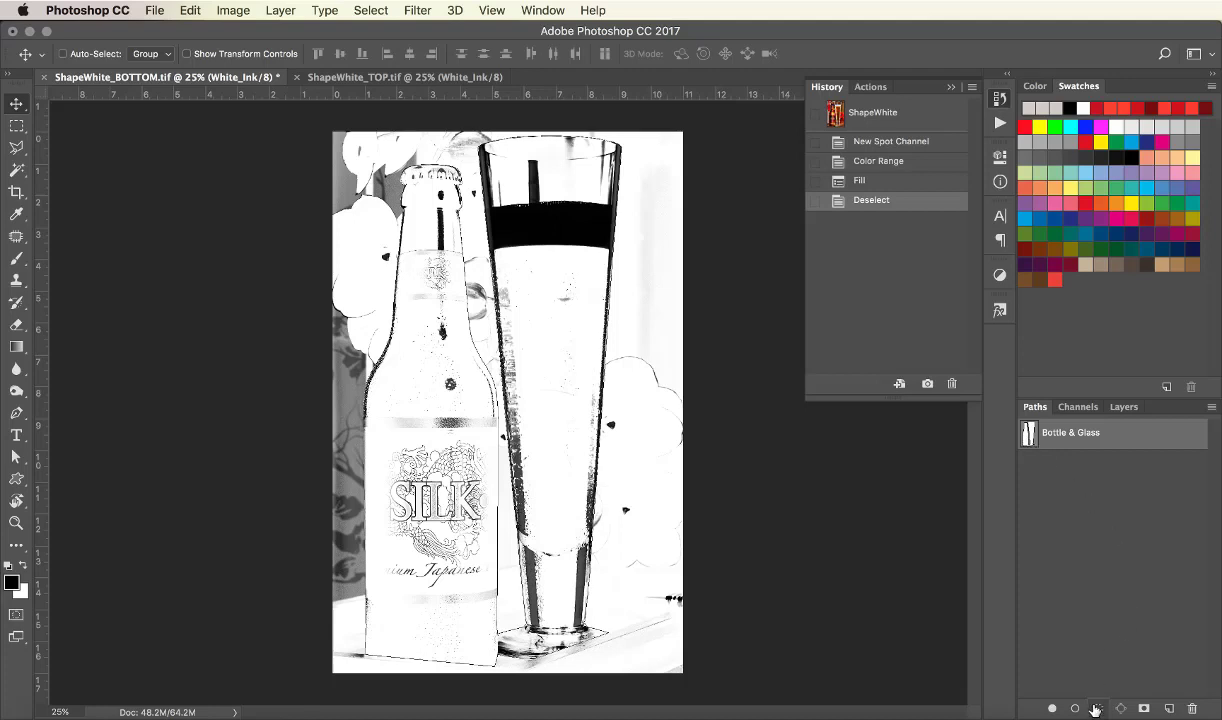
pyautogui.click(1095, 709)
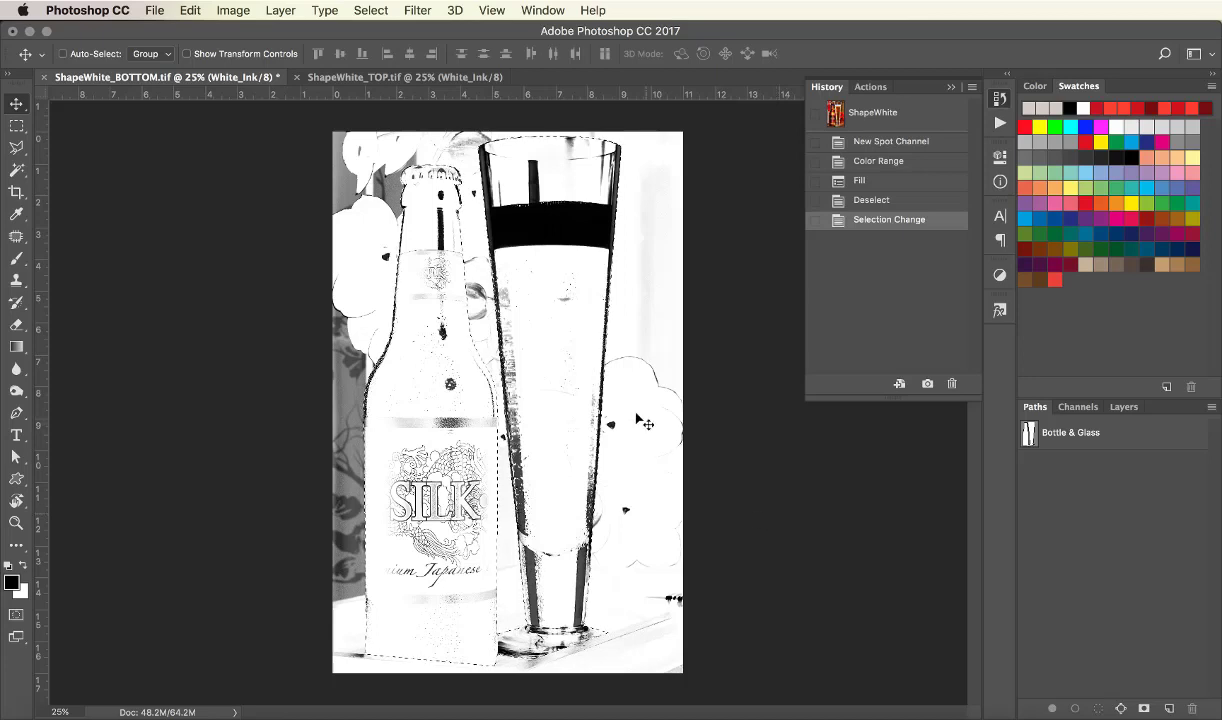
pyautogui.click(370, 10)
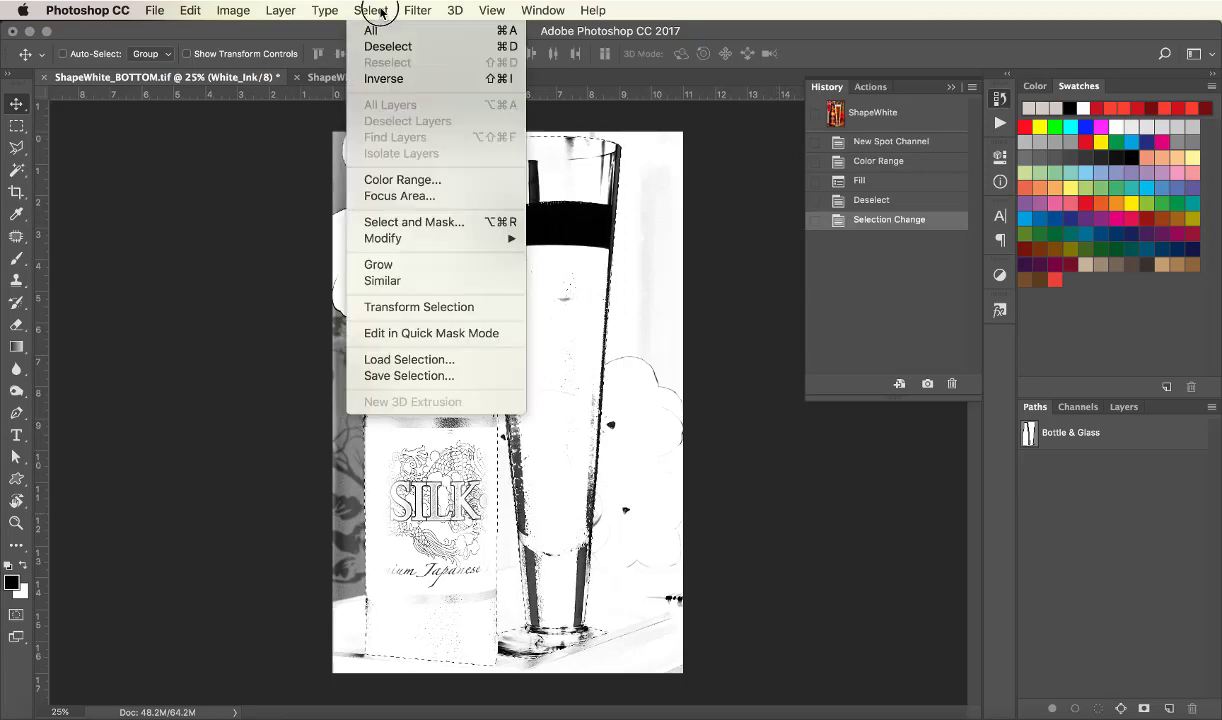
pyautogui.click(379, 80)
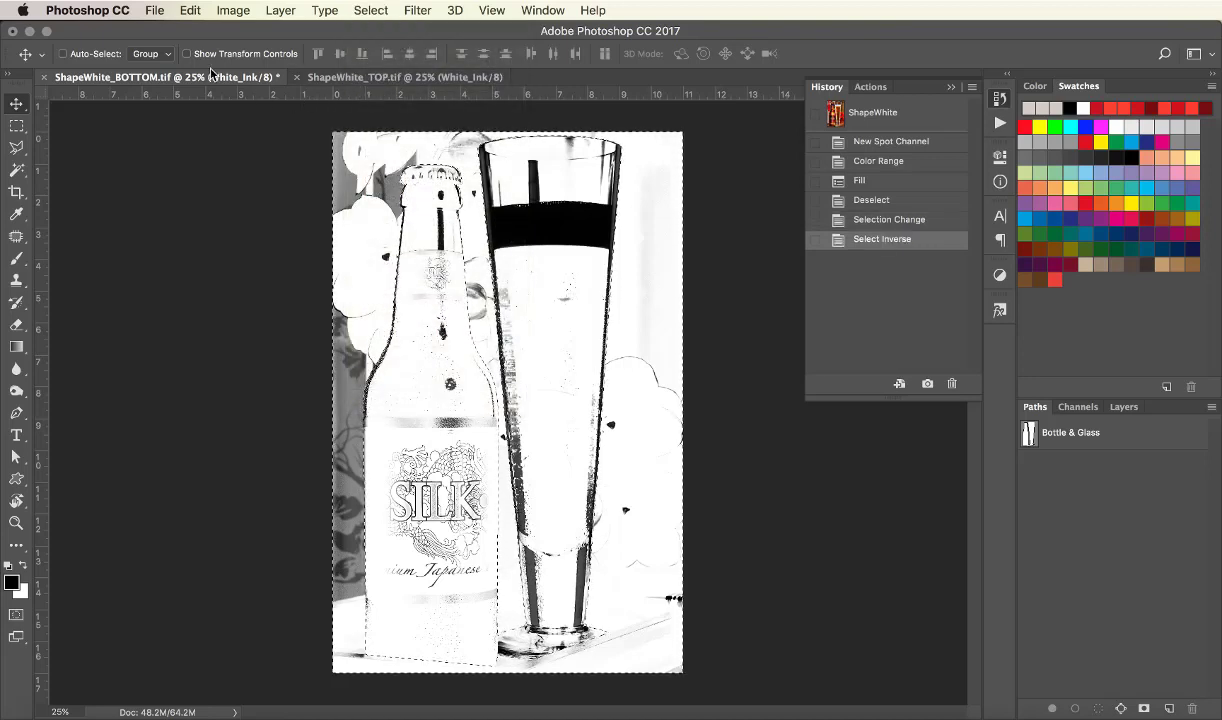
pyautogui.click(1077, 408)
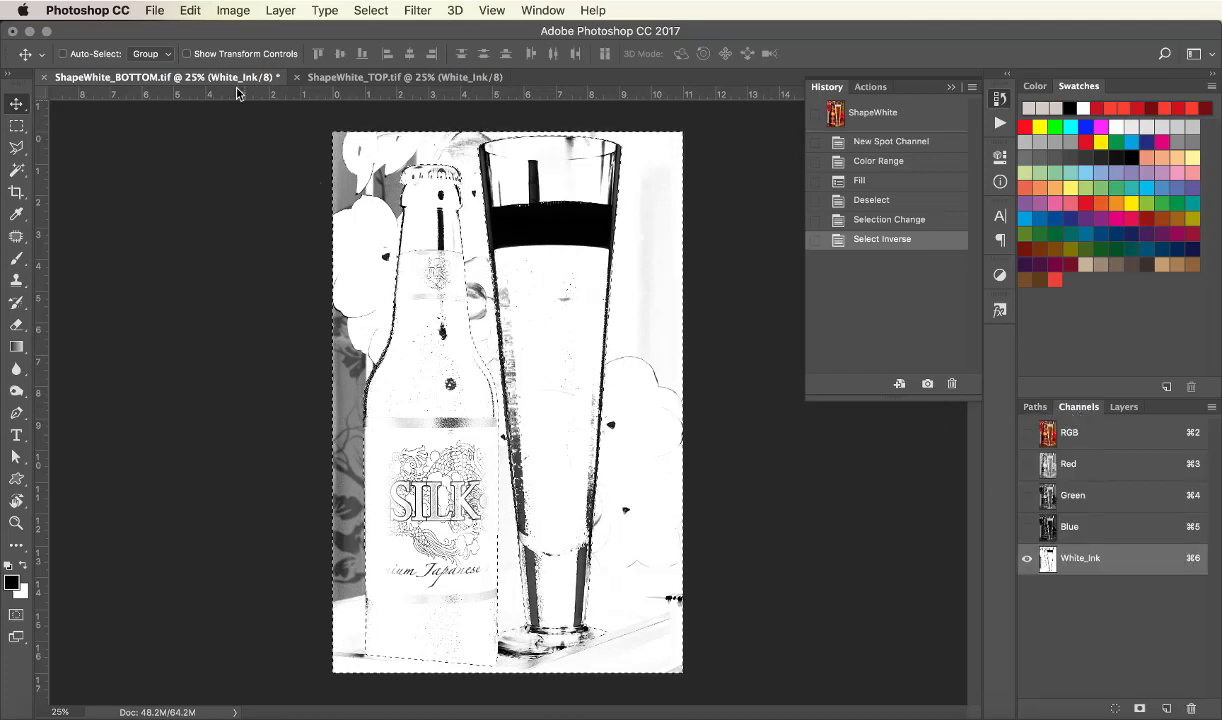
# - Fill the background black on White_Ink, deselect, and make the RGB channels visible again
pyautogui.click(191, 11)
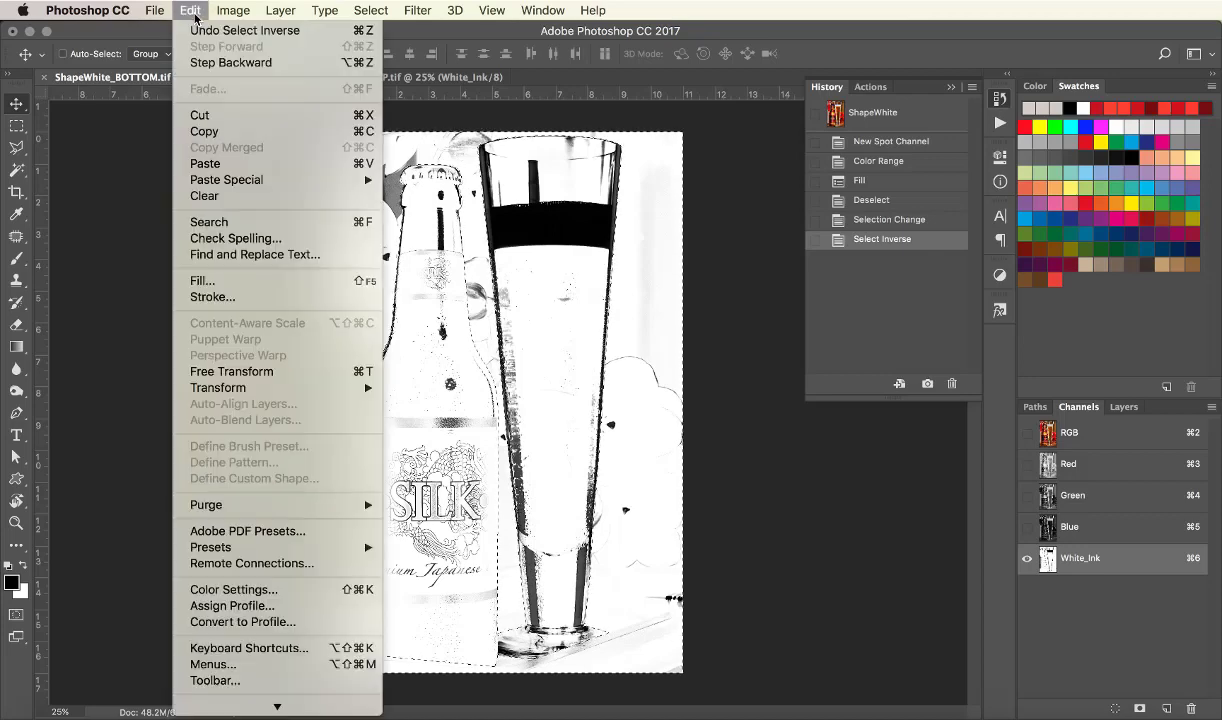
pyautogui.click(201, 285)
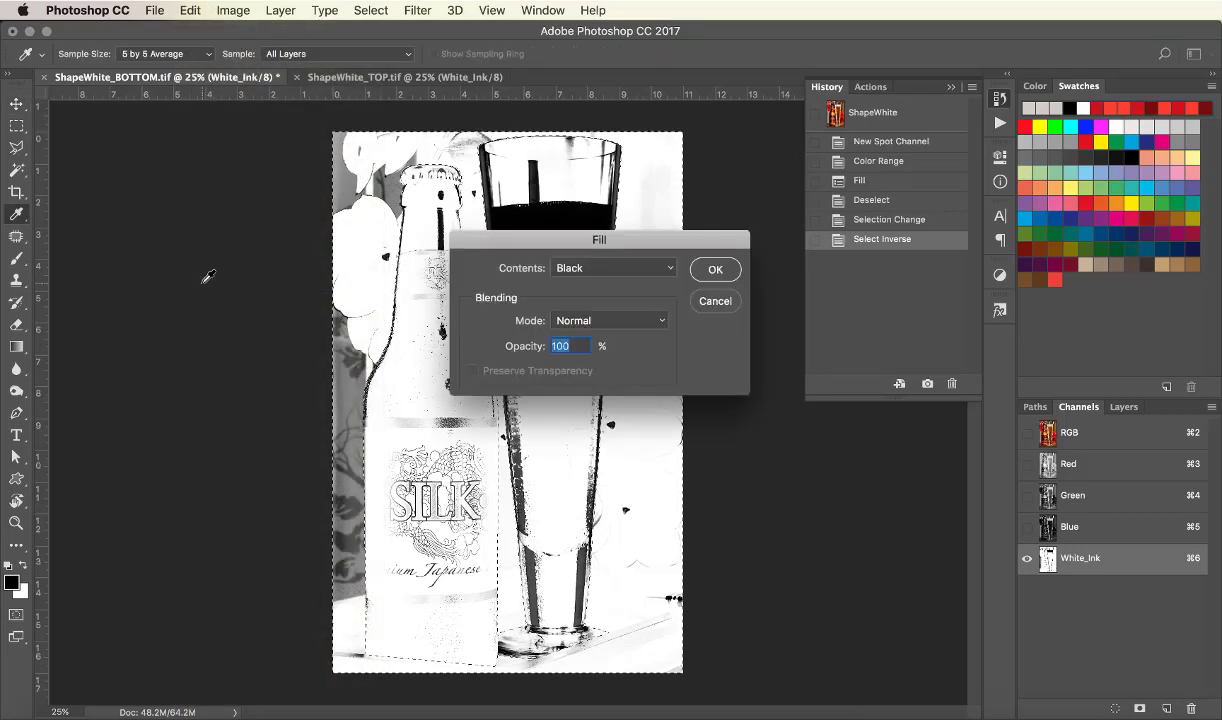
pyautogui.click(716, 270)
pyautogui.press('v')
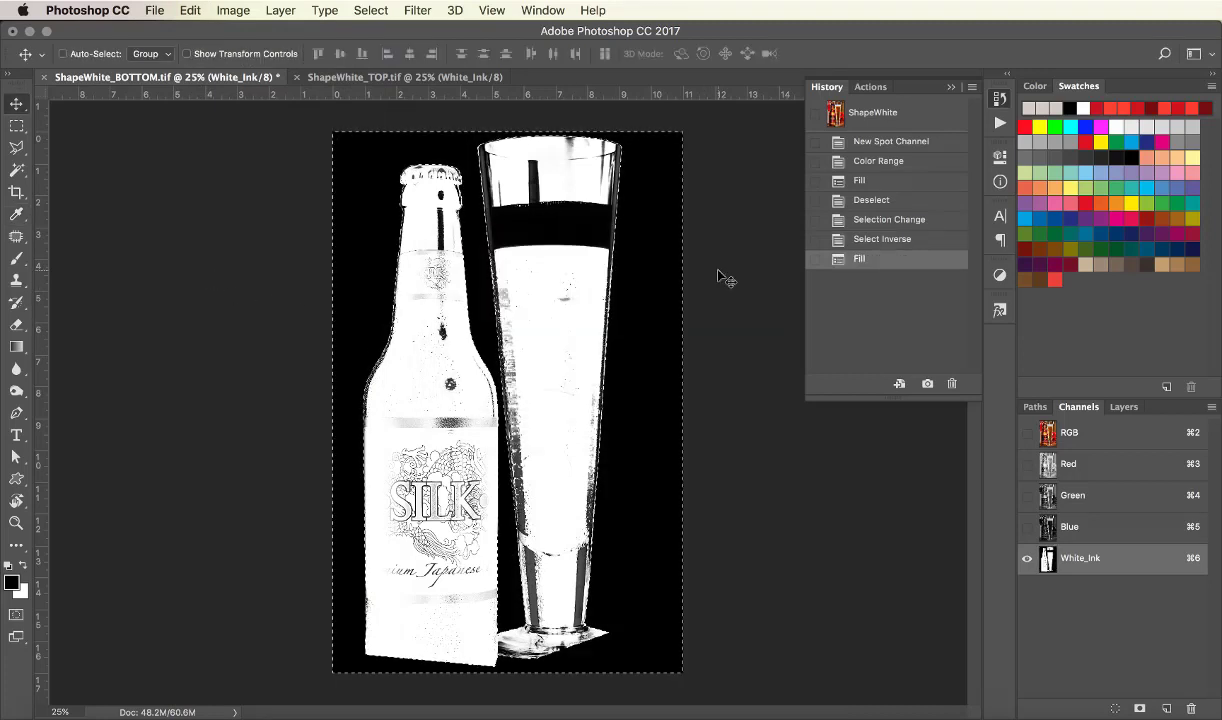
pyautogui.click(386, 14)
pyautogui.click(396, 46)
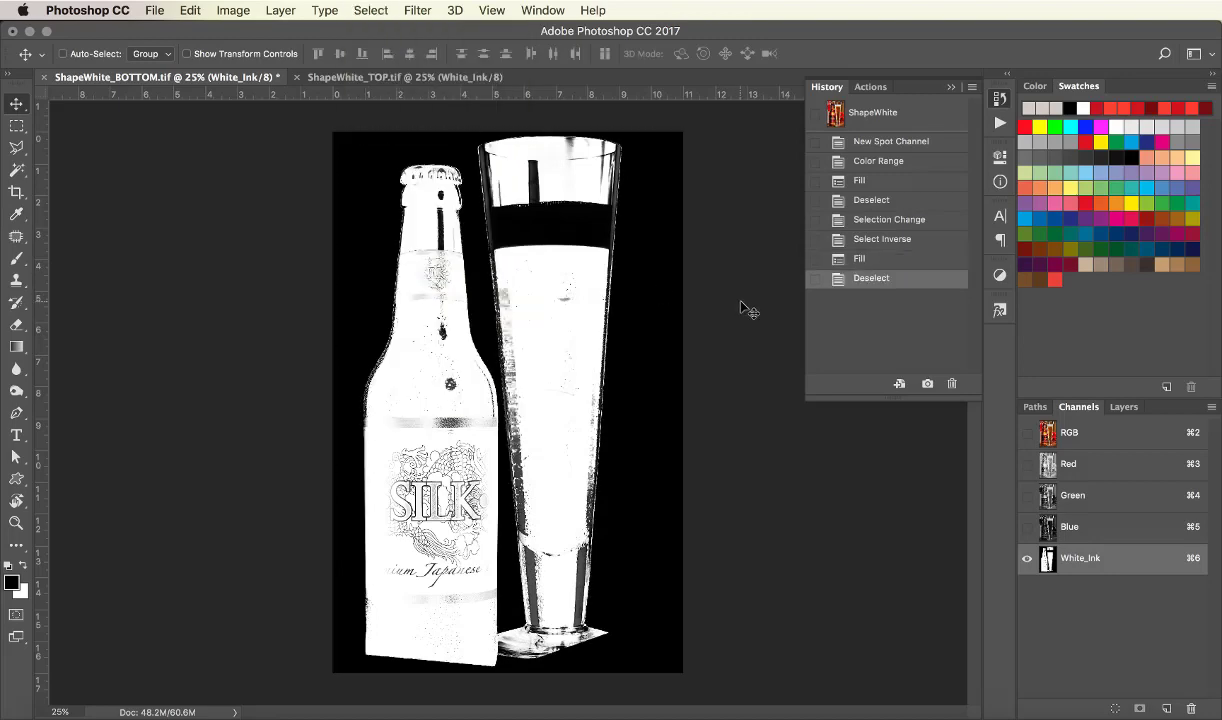
pyautogui.click(1027, 433)
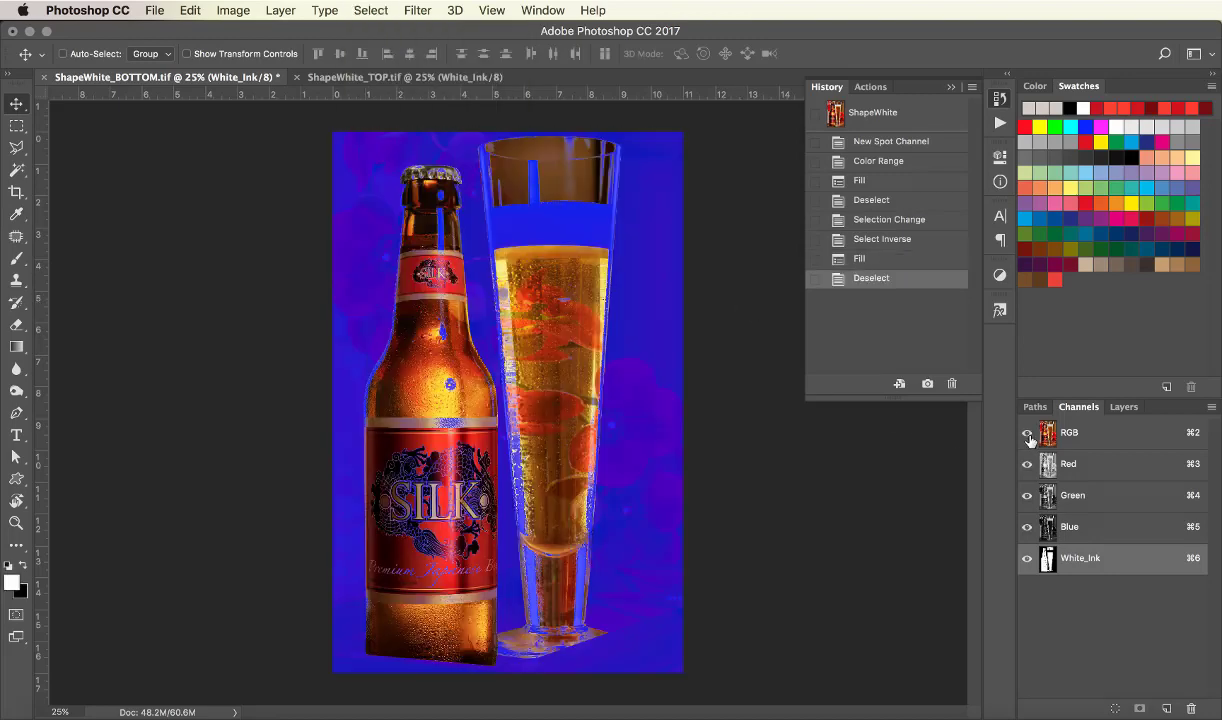